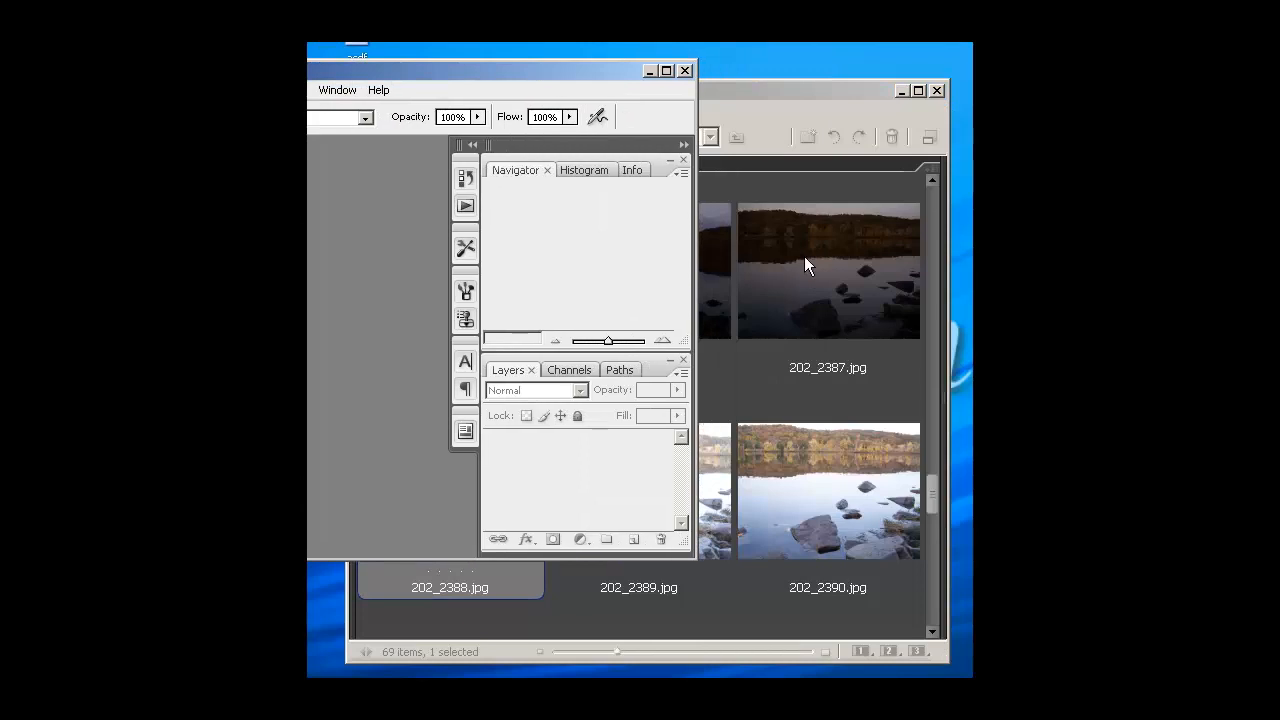
Move and resize the Photoshop window so that its toolbox and panels fit within the visible screen area
{"action": "left_click_drag", "start_coordinate": [697, 257], "coordinate": [972, 257]}
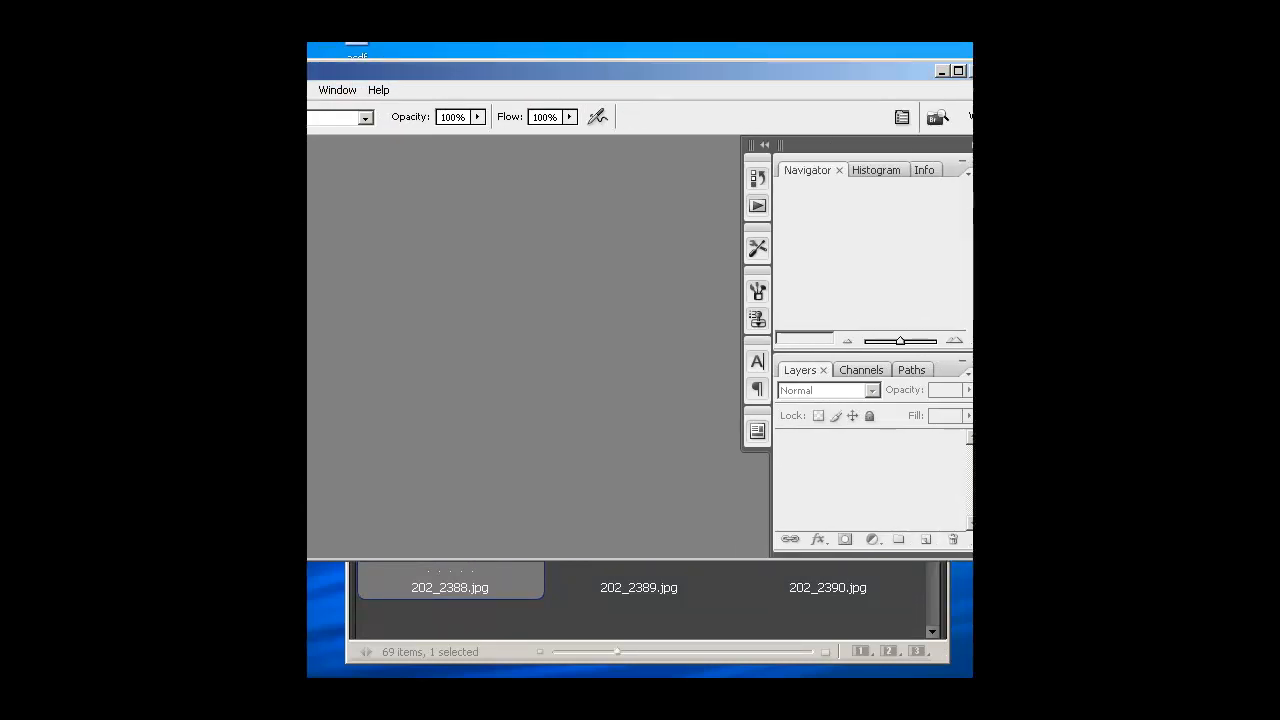
{"action": "left_click_drag", "start_coordinate": [858, 67], "coordinate": [769, 69]}
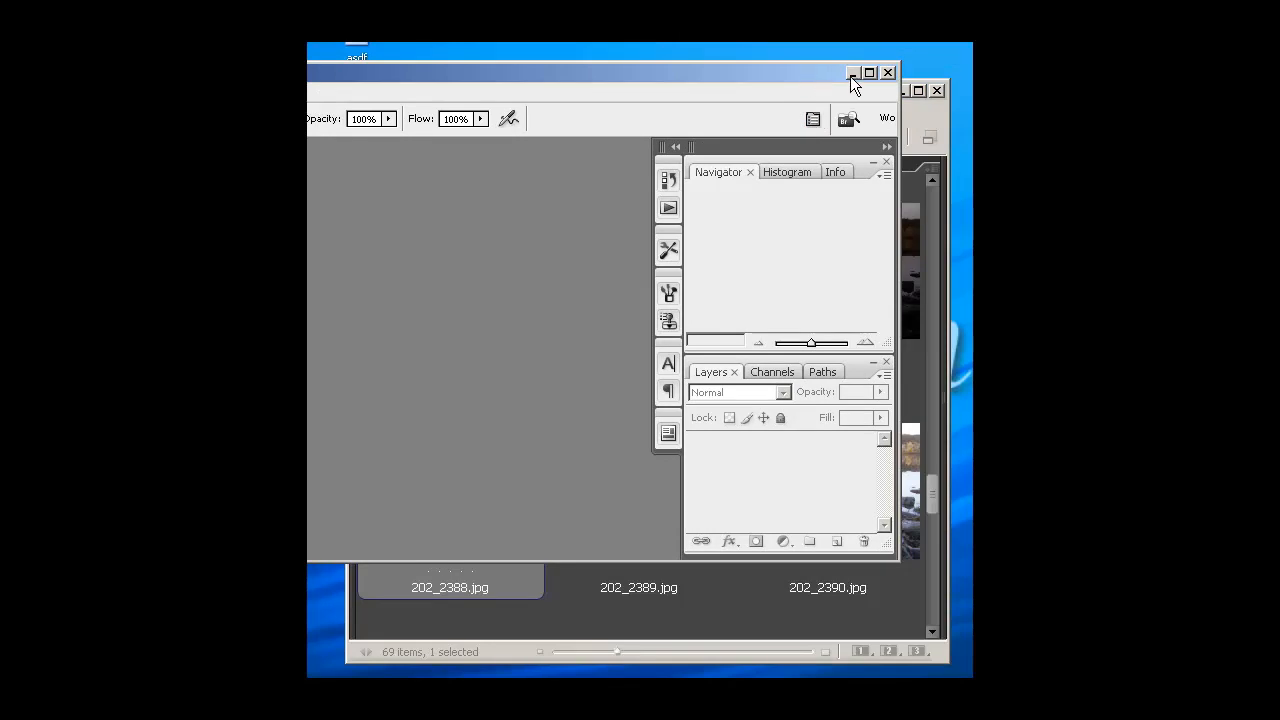
{"action": "left_click_drag", "start_coordinate": [901, 217], "coordinate": [457, 217]}
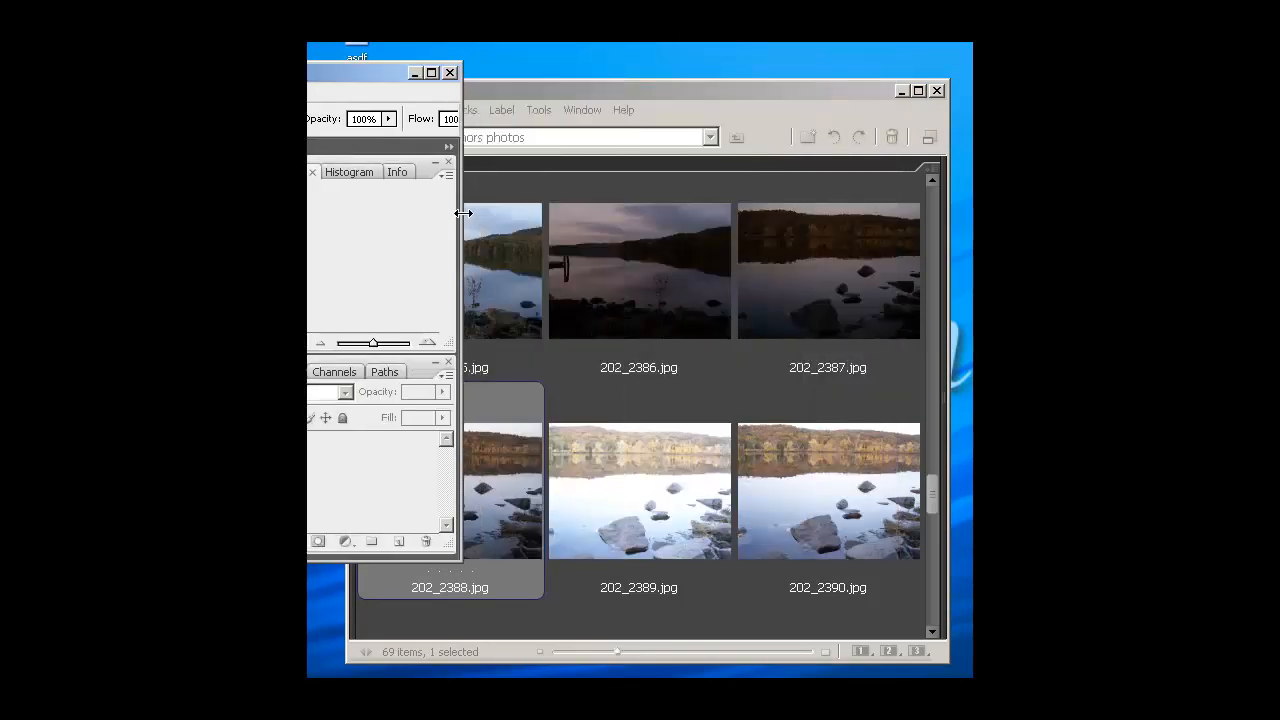
{"action": "left_click_drag", "start_coordinate": [371, 82], "coordinate": [720, 67]}
{"action": "left_click_drag", "start_coordinate": [807, 302], "coordinate": [948, 389]}
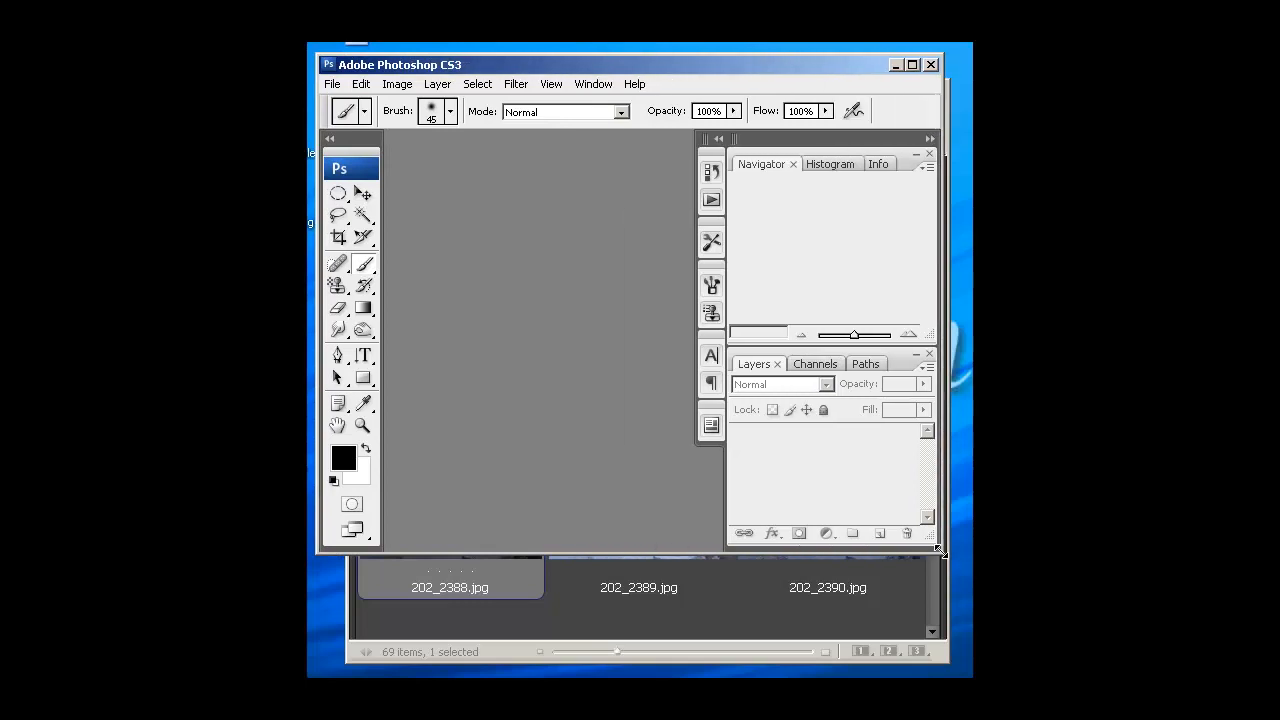
{"action": "left_click_drag", "start_coordinate": [939, 551], "coordinate": [958, 660]}
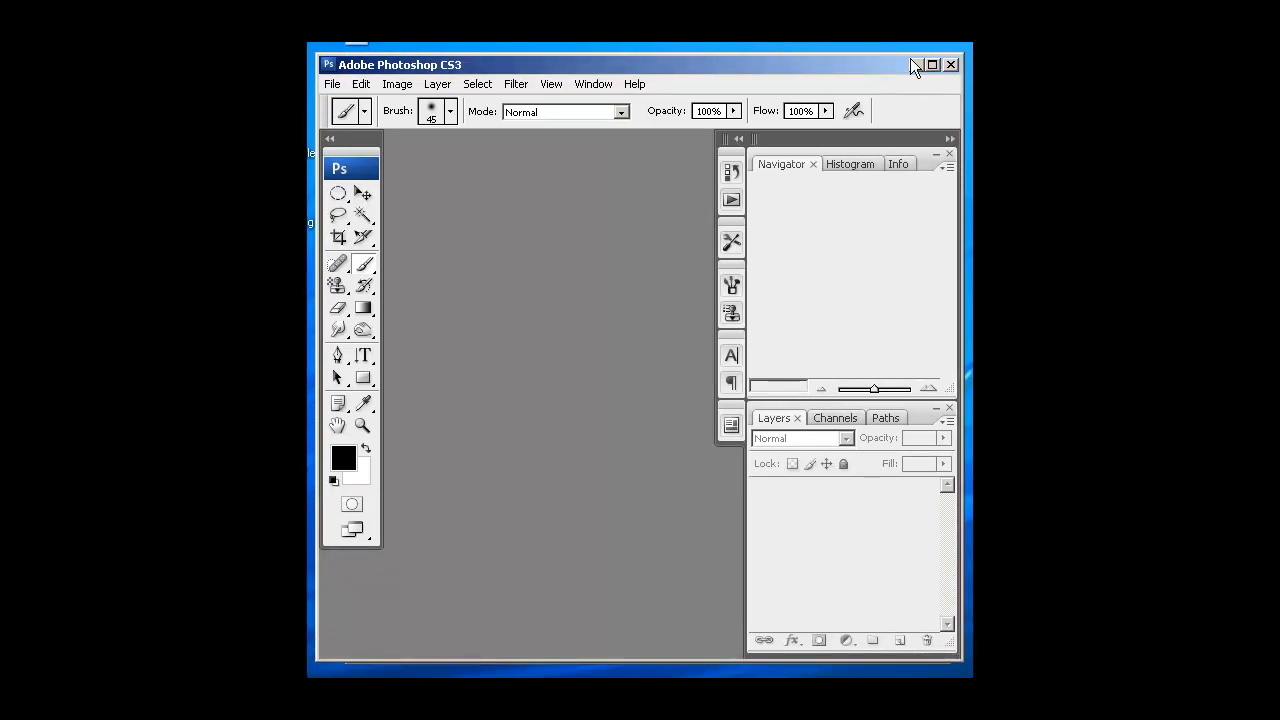
{"action": "left_click_drag", "start_coordinate": [878, 64], "coordinate": [875, 119]}
Switch to the Bridge window with the lake photos and place it in front of Photoshop
{"action": "left_click", "coordinate": [823, 89]}
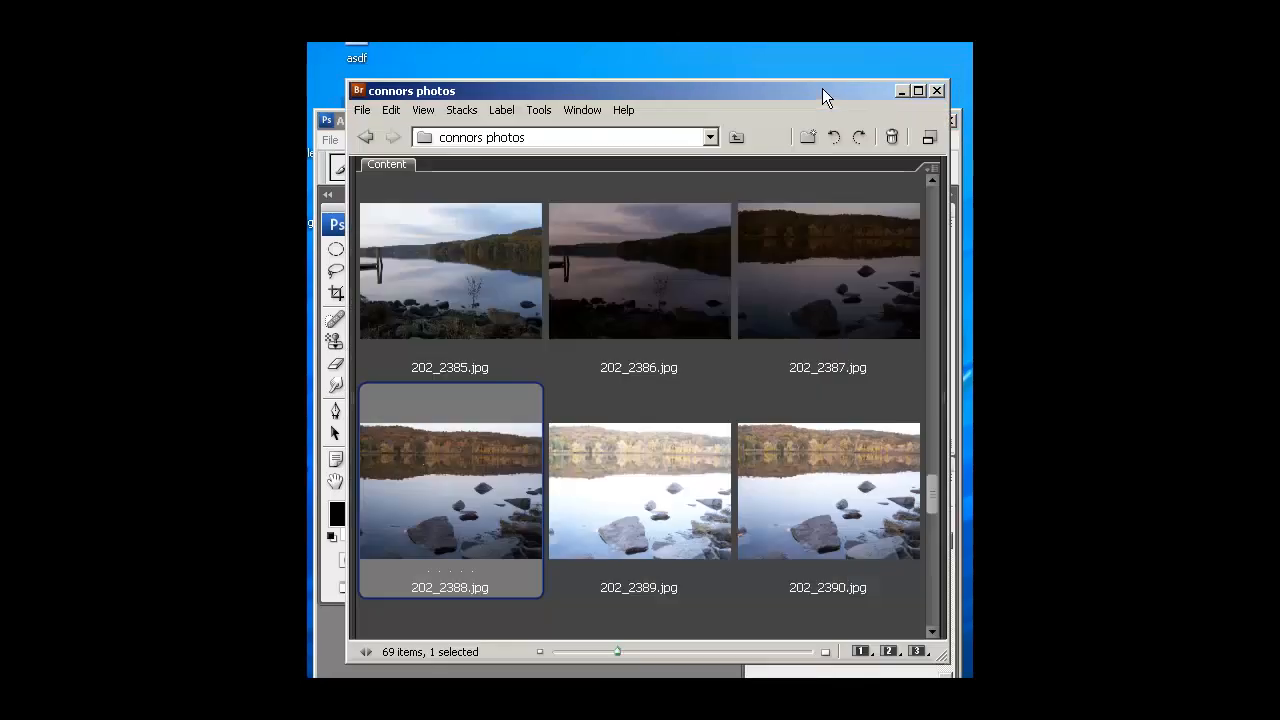
{"action": "double_click", "coordinate": [815, 88]}
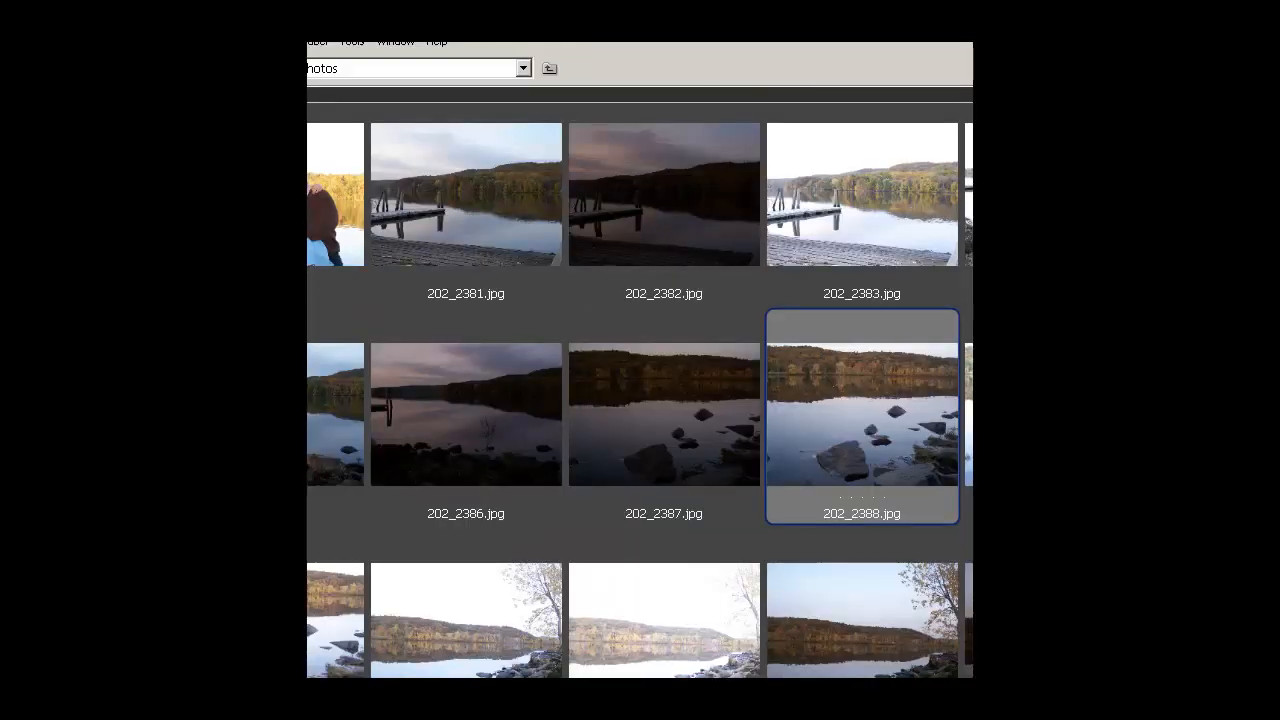
{"action": "double_click", "coordinate": [780, 23]}
{"action": "left_click_drag", "start_coordinate": [731, 89], "coordinate": [720, 67]}
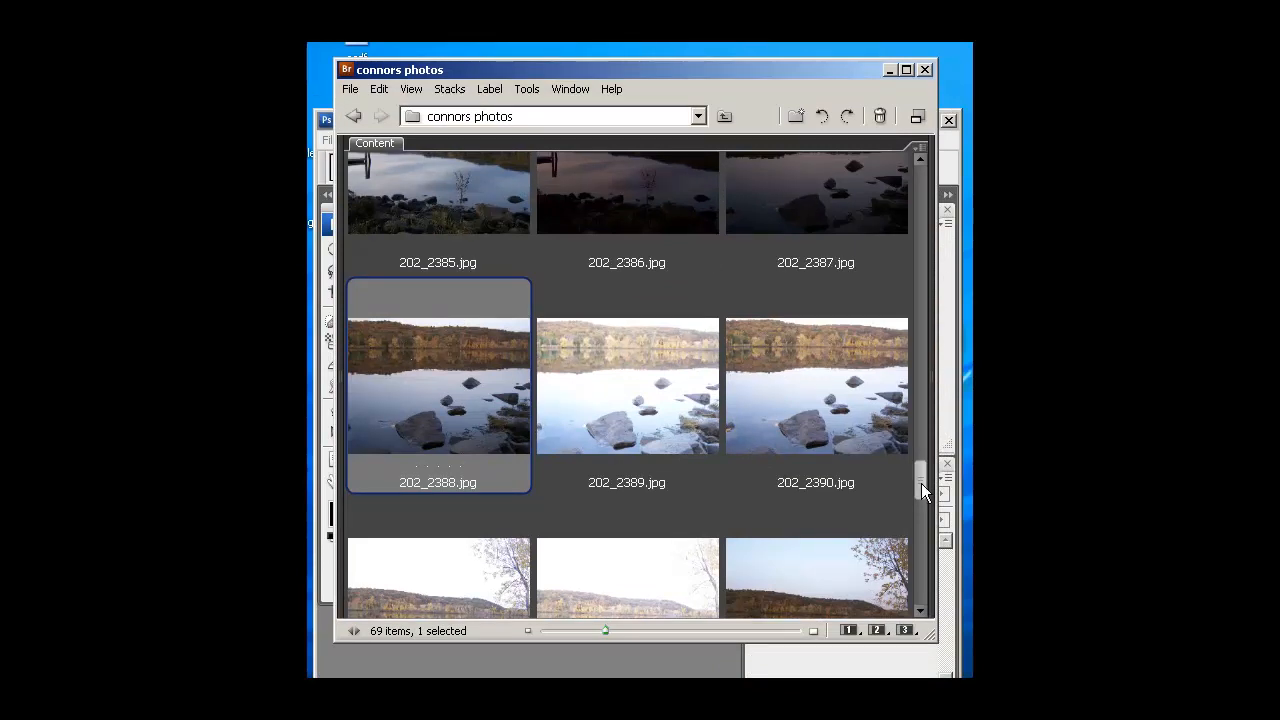
Merge 202_2387.jpg, 202_2388.jpg and 202_2389.jpg with Merge to HDR and accept the merged result at 32 Bit/Channel
{"action": "left_click_drag", "start_coordinate": [921, 483], "coordinate": [923, 476]}
{"action": "left_click", "coordinate": [825, 330]}
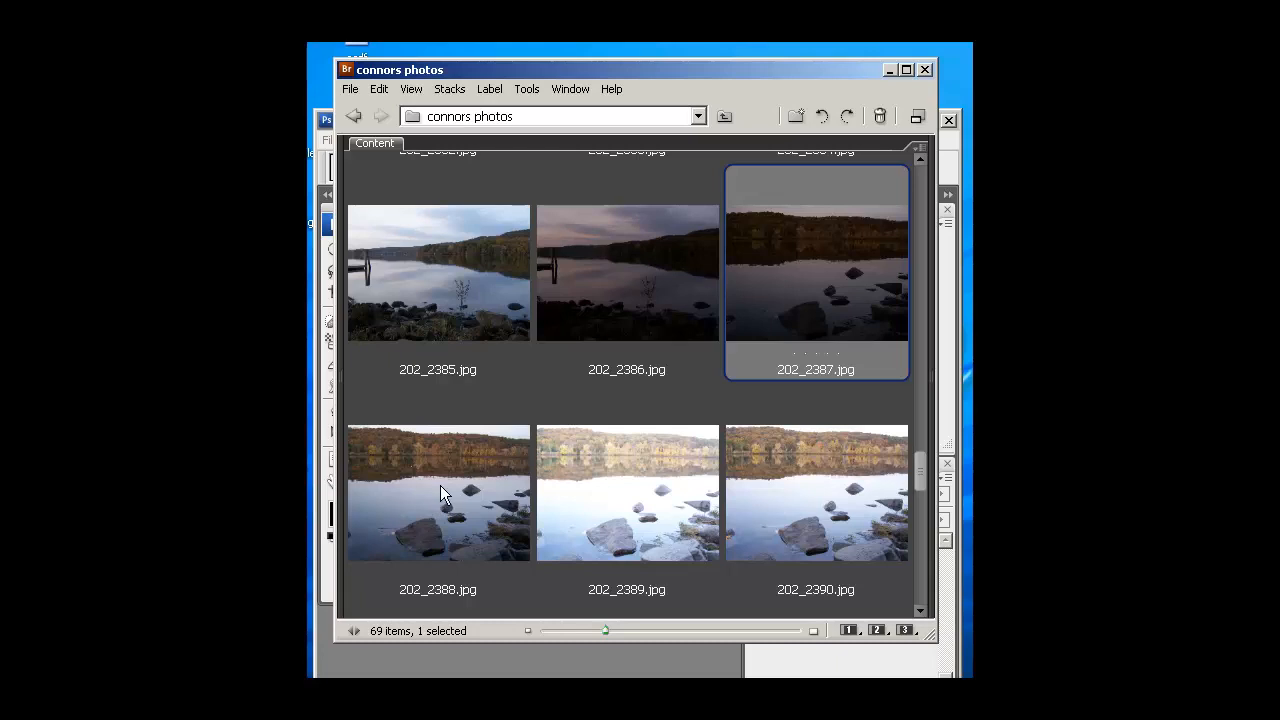
{"action": "left_click", "coordinate": [459, 518], "text": "ctrl"}
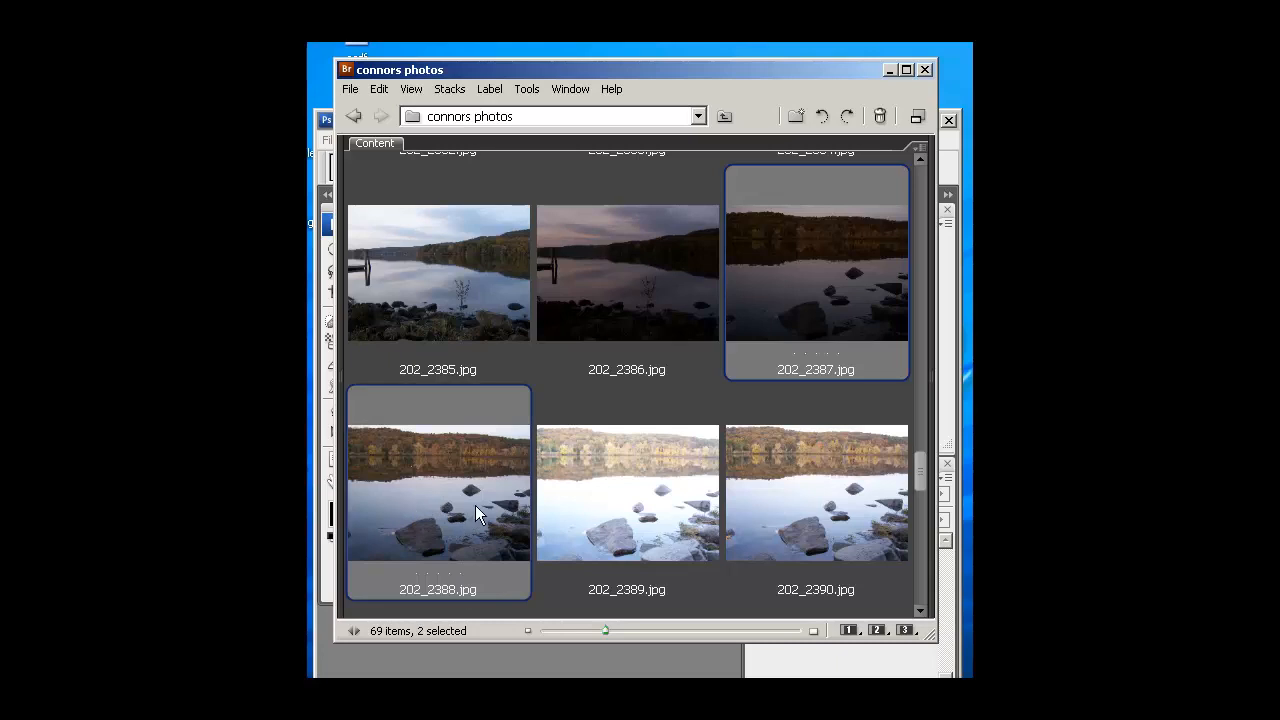
{"action": "left_click", "coordinate": [618, 492], "text": "ctrl"}
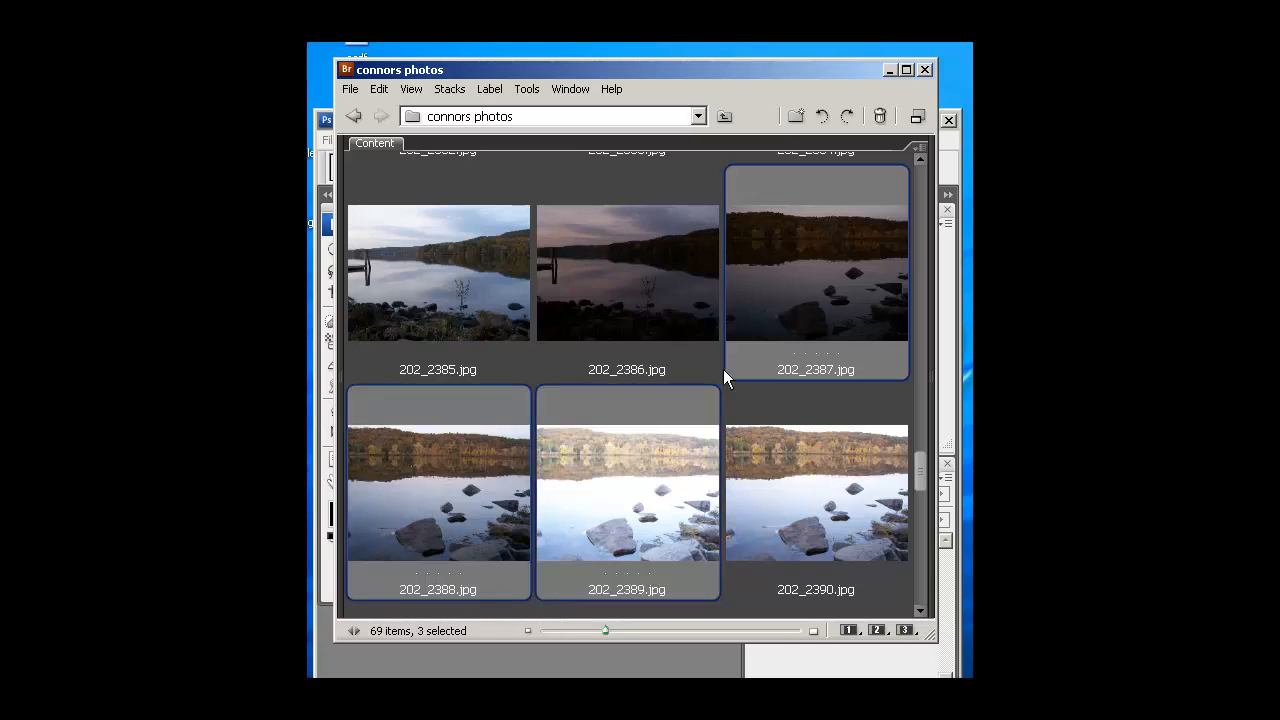
{"action": "left_click", "coordinate": [525, 88]}
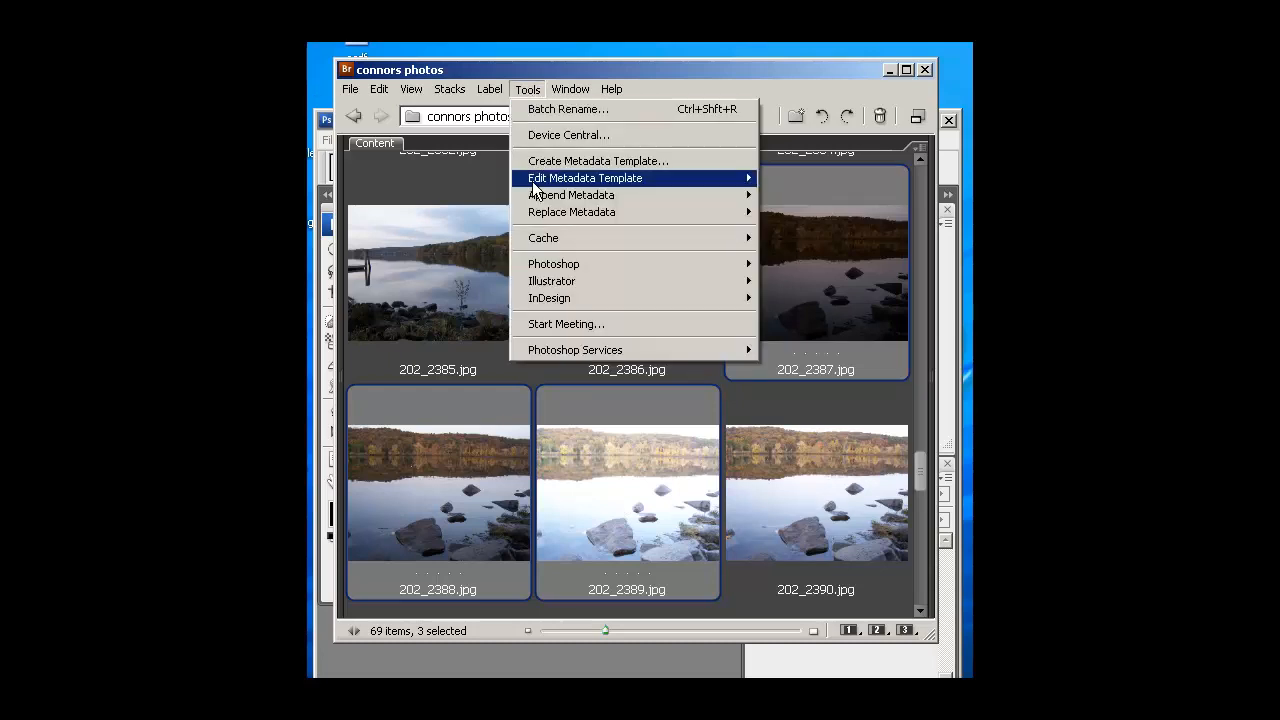
{"action": "mouse_move", "coordinate": [590, 262]}
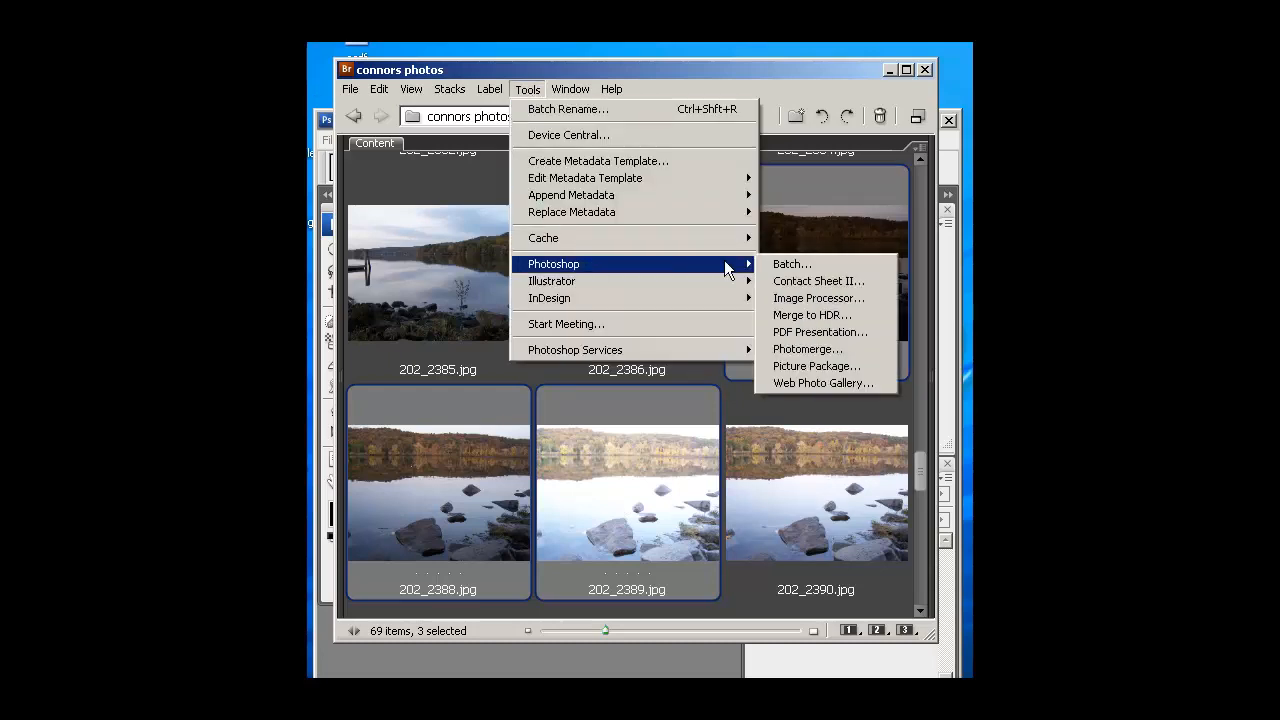
{"action": "left_click", "coordinate": [854, 313]}
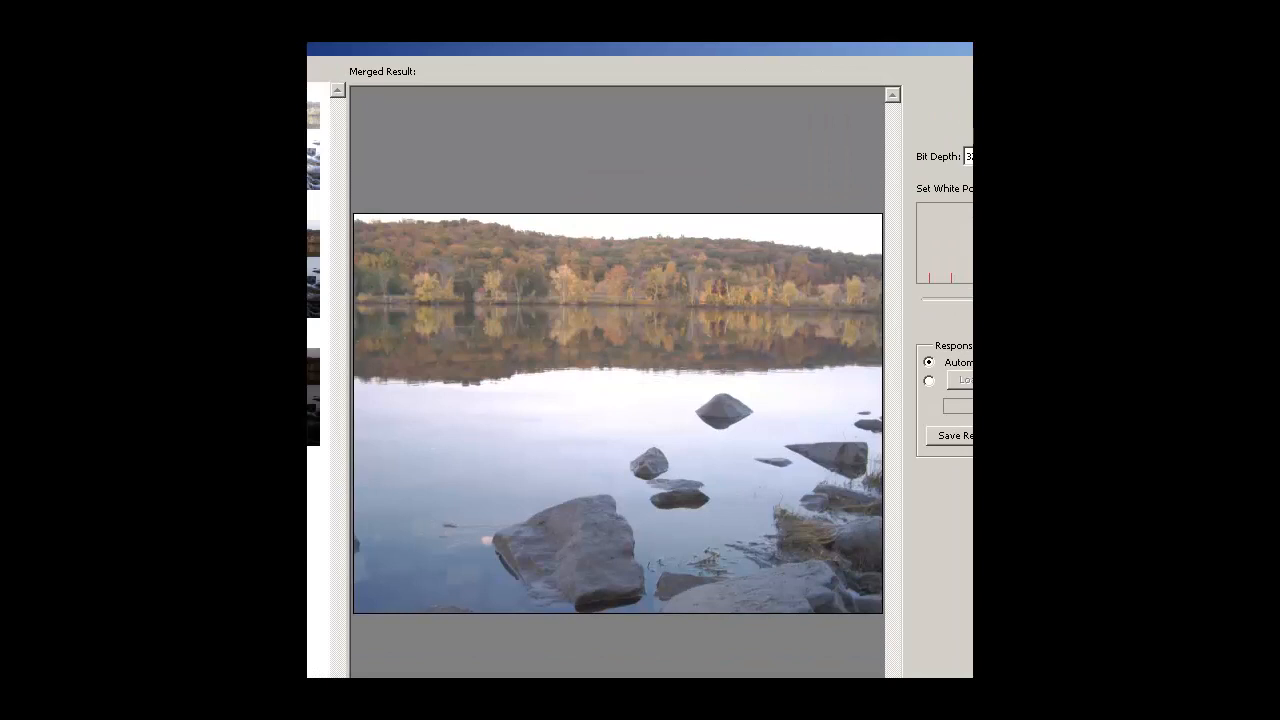
{"action": "left_click_drag", "start_coordinate": [879, 45], "coordinate": [644, 70]}
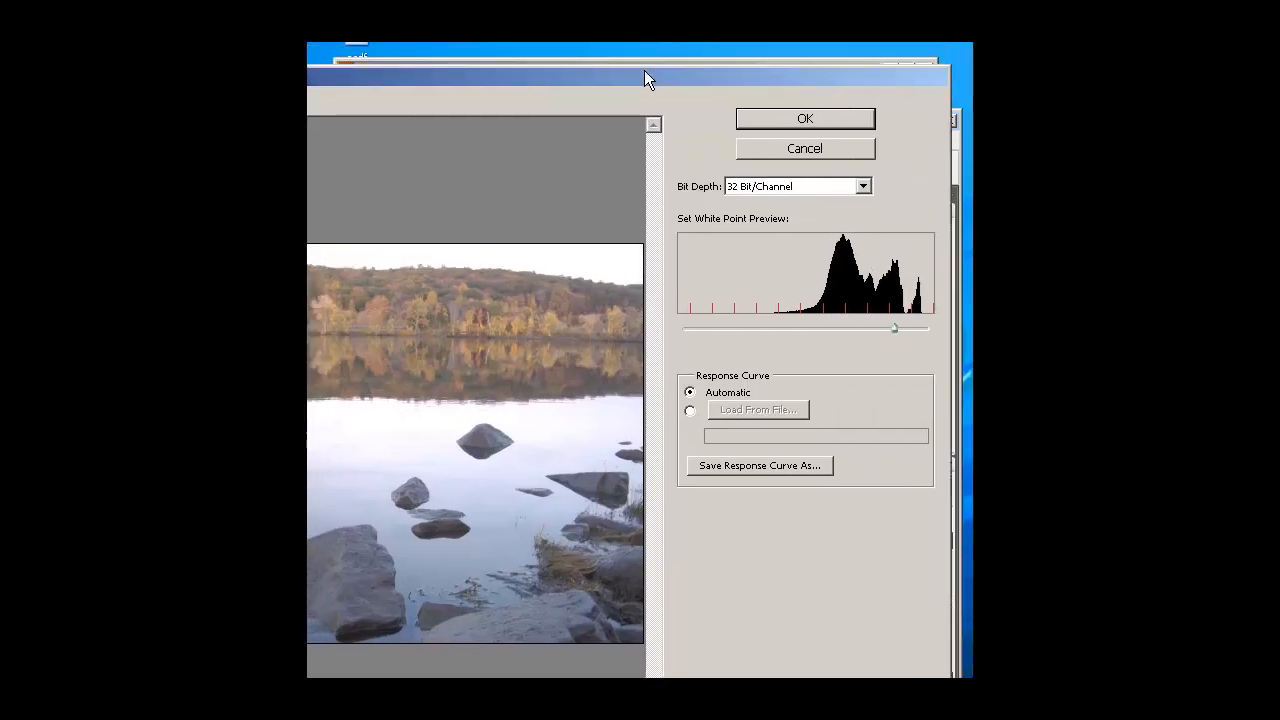
{"action": "left_click", "coordinate": [809, 118]}
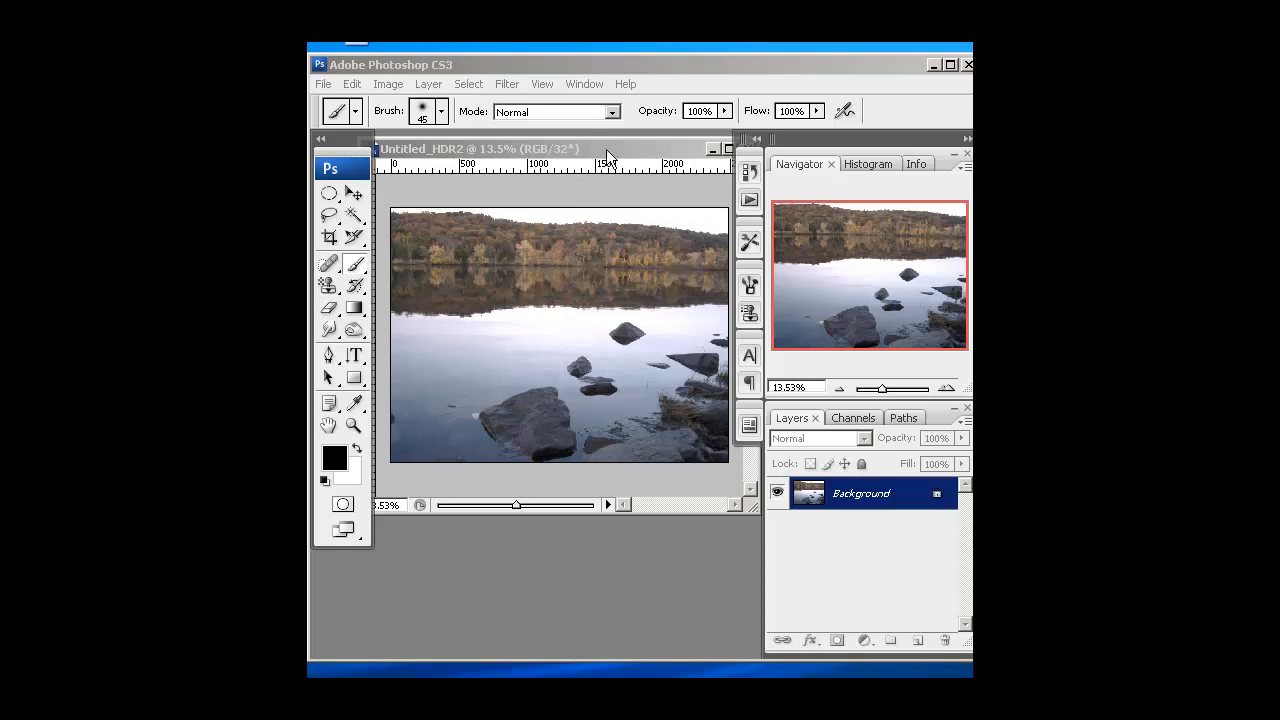
Start converting the merged image to 16 Bits/Channel using the Local Adaptation method, with the toning curve and histogram expanded
{"action": "left_click", "coordinate": [389, 85]}
{"action": "mouse_move", "coordinate": [403, 107]}
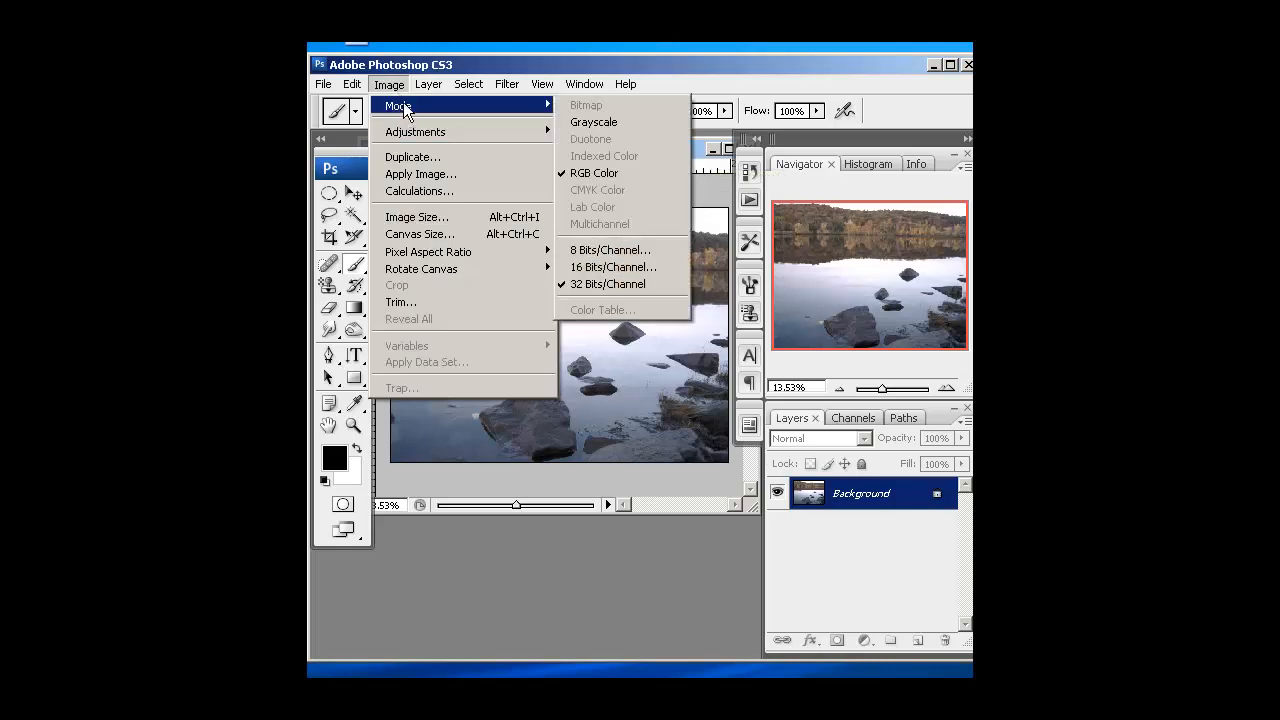
{"action": "left_click", "coordinate": [613, 268]}
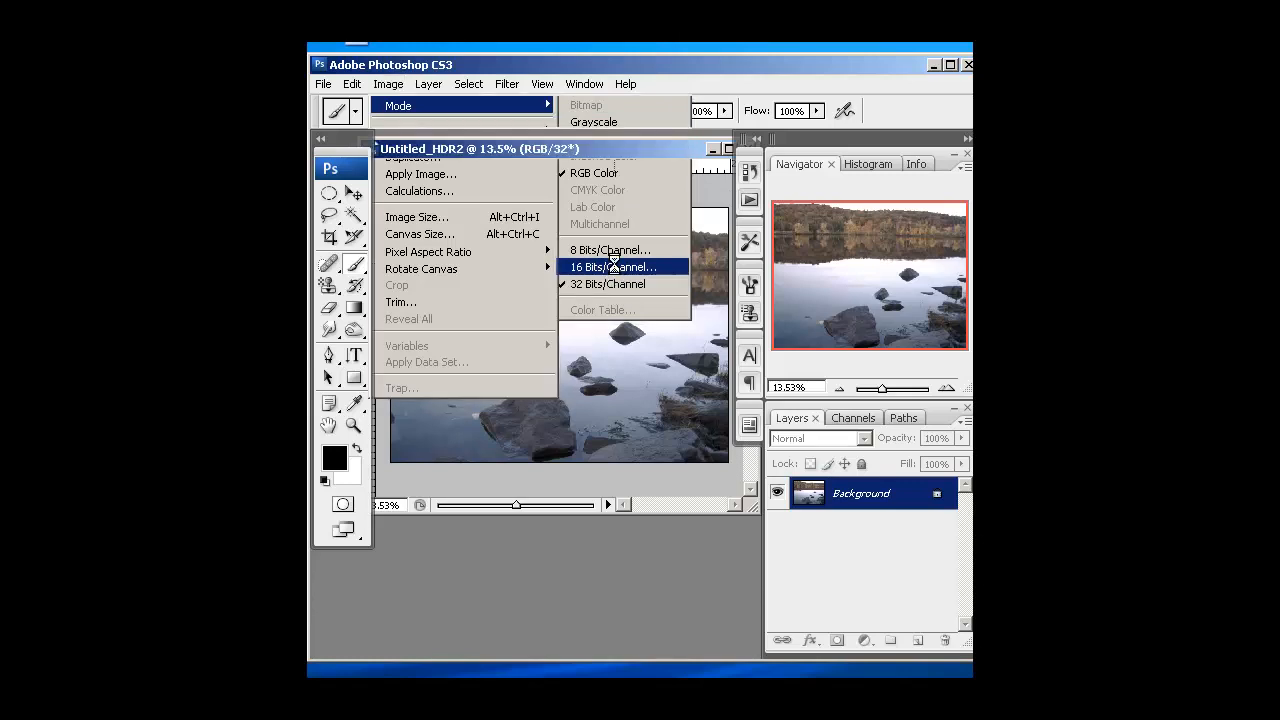
{"action": "left_click_drag", "start_coordinate": [861, 114], "coordinate": [626, 111]}
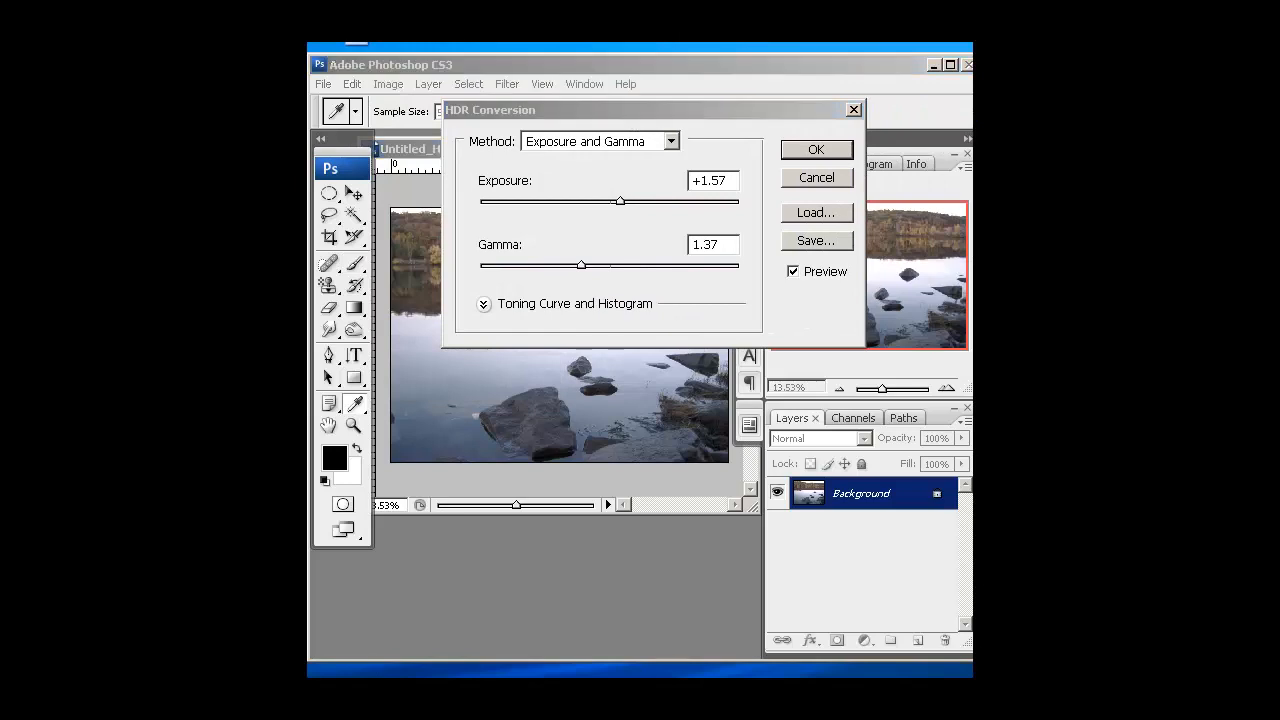
{"action": "left_click_drag", "start_coordinate": [637, 110], "coordinate": [612, 80]}
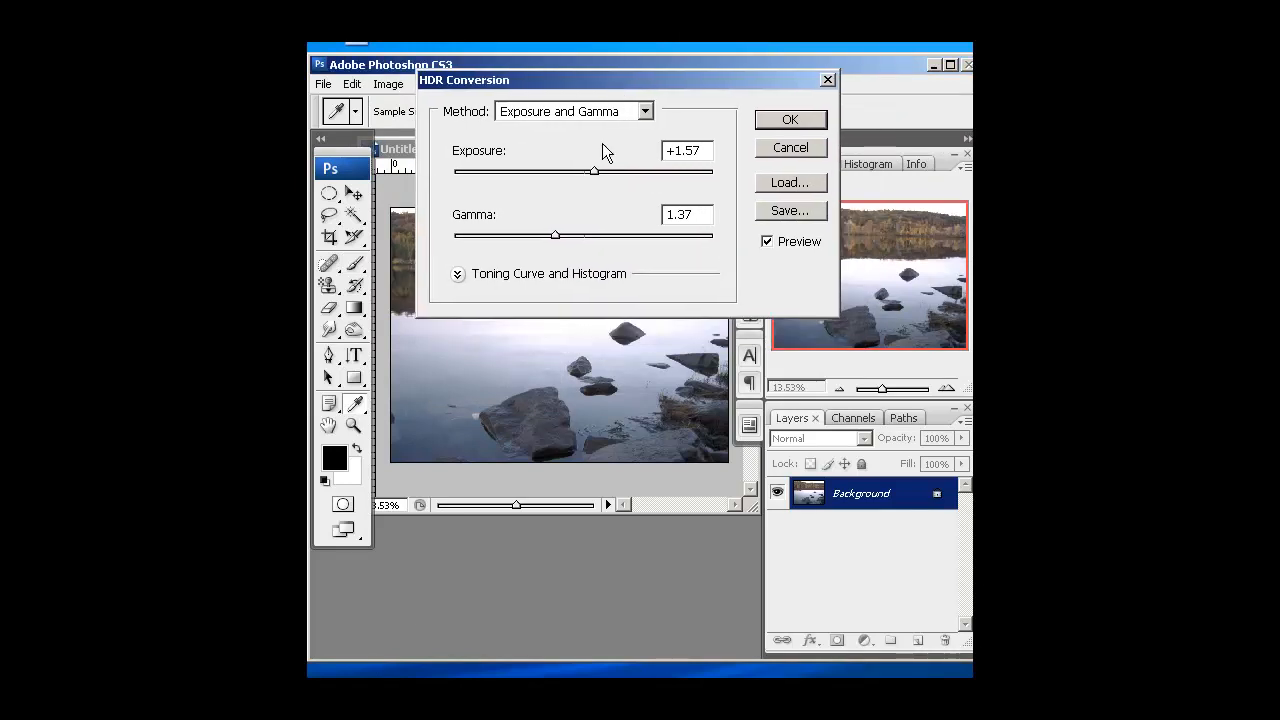
{"action": "left_click", "coordinate": [457, 274]}
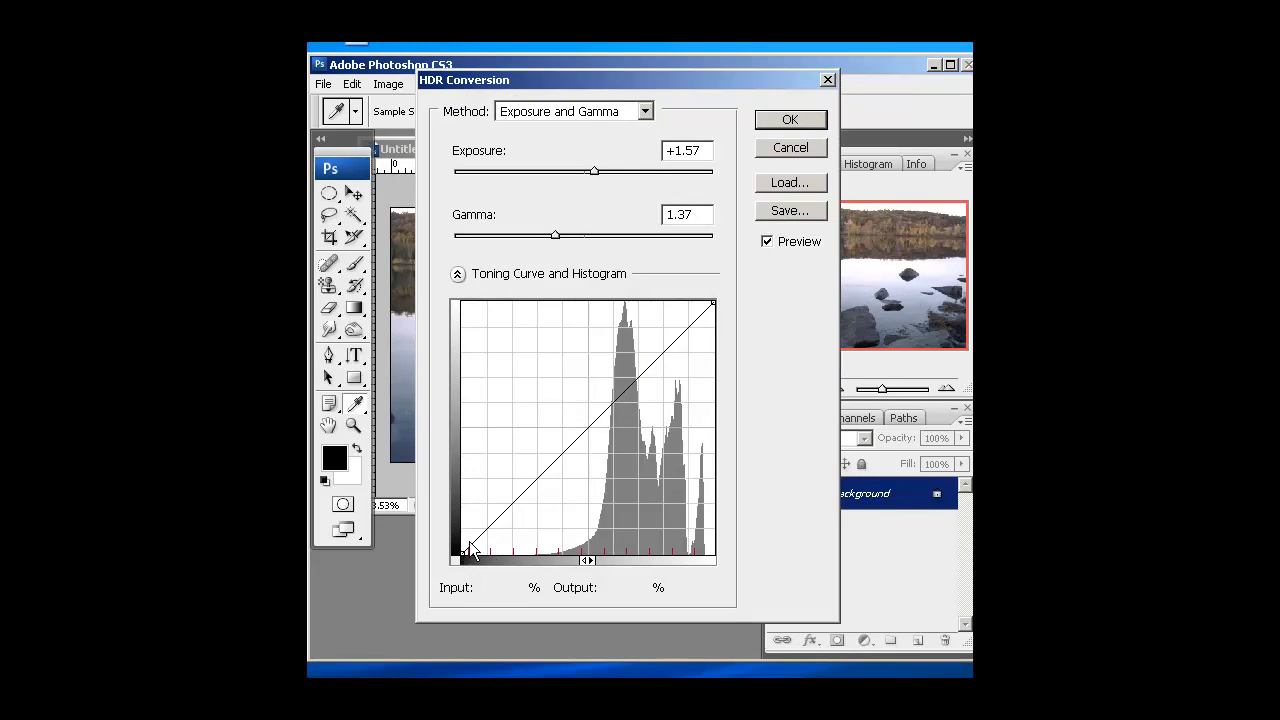
{"action": "left_click", "coordinate": [643, 111]}
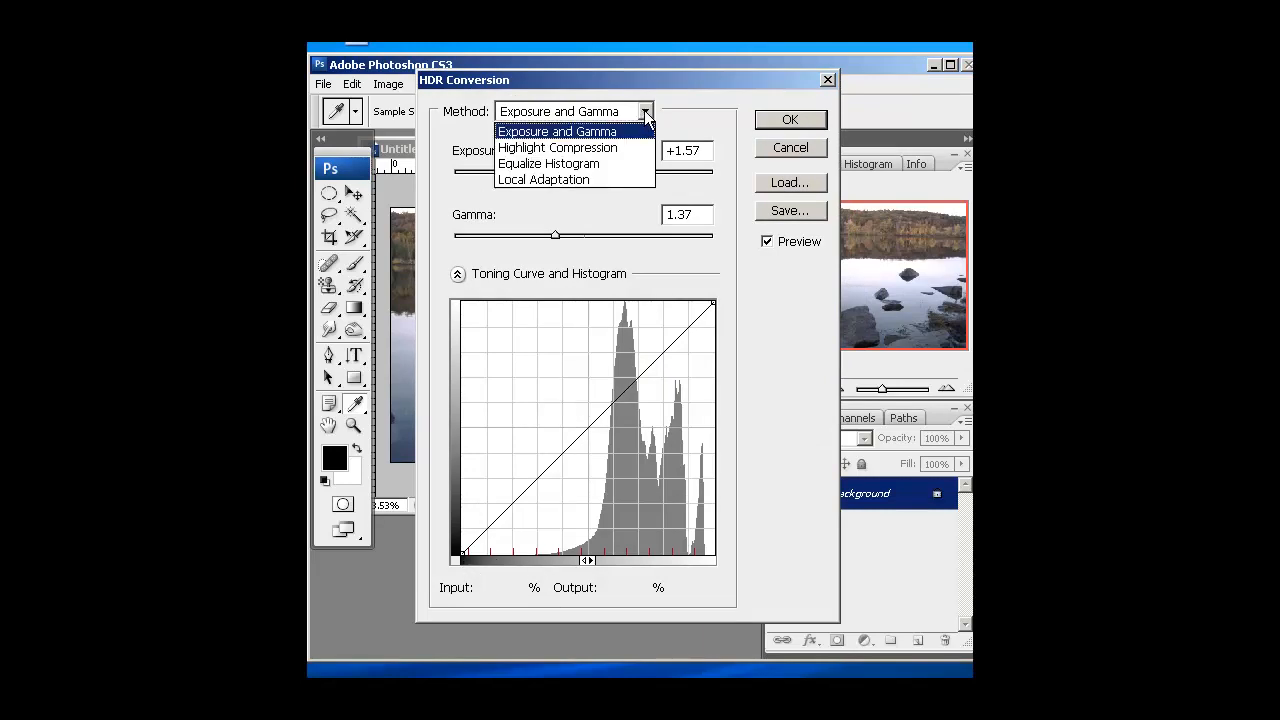
{"action": "left_click", "coordinate": [611, 178]}
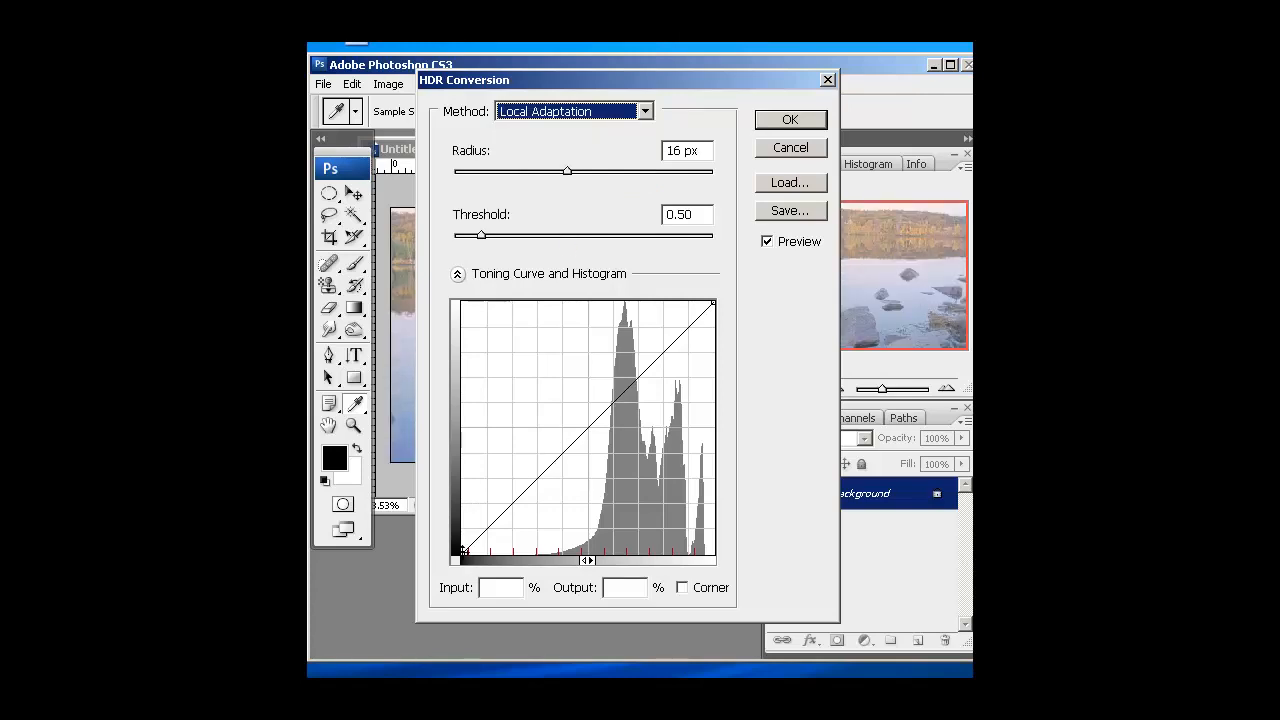
Set the toning curve's black point to input 36%, output 0% and its white point to input 97%, output 100%
{"action": "left_click_drag", "start_coordinate": [464, 549], "coordinate": [555, 552]}
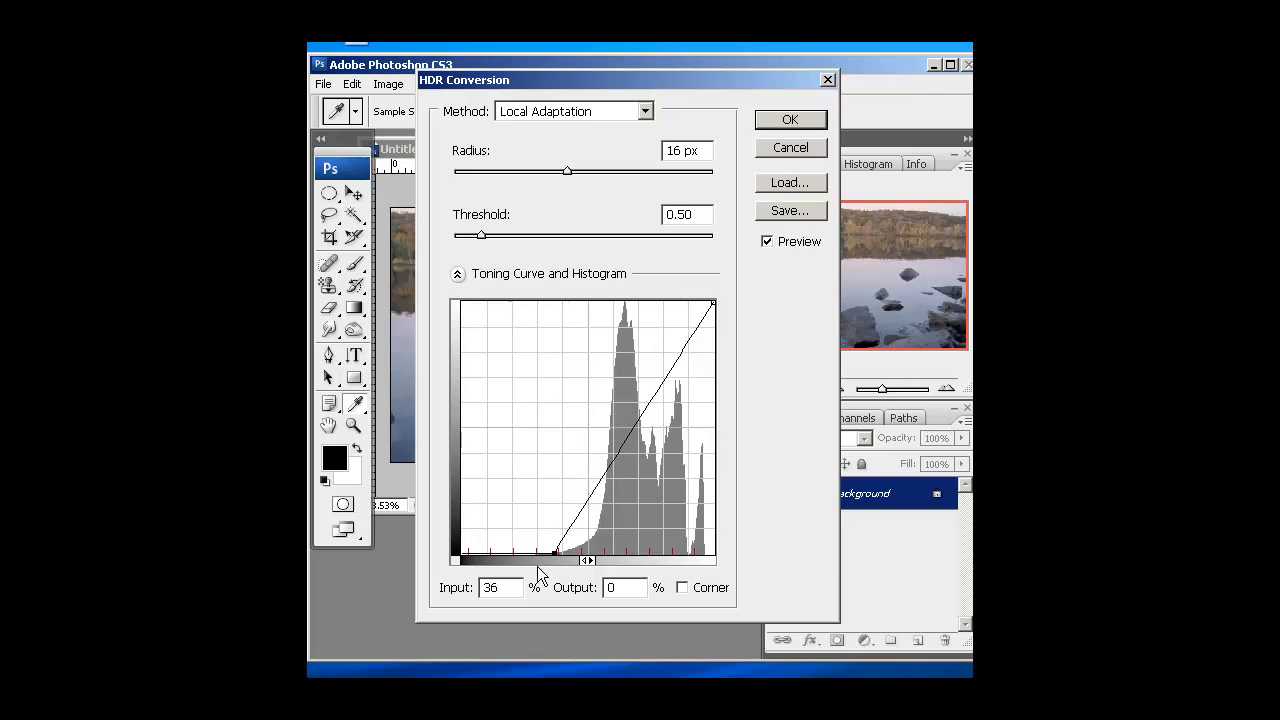
{"action": "left_click", "coordinate": [713, 301]}
{"action": "left_click_drag", "start_coordinate": [713, 301], "coordinate": [706, 302]}
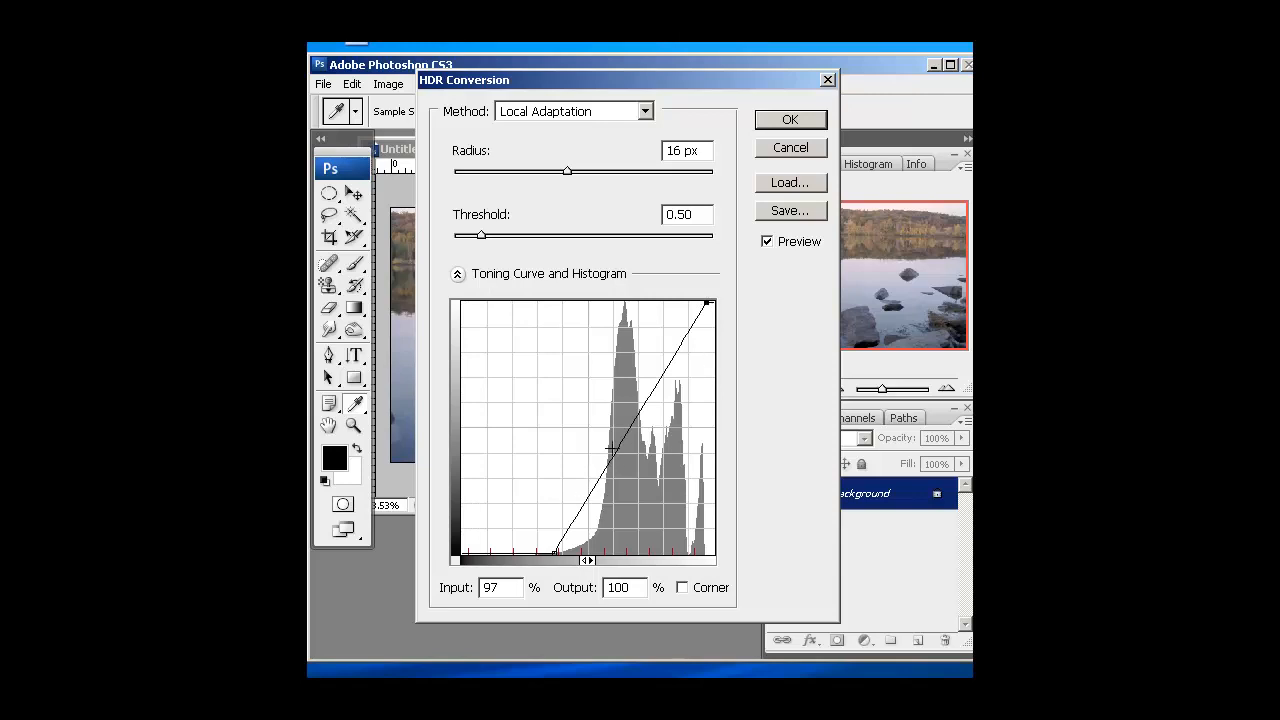
Add three points to the toning curve, shape it into an S with the lowest at input 52%, output 11%, and apply the conversion
{"action": "left_click", "coordinate": [585, 502]}
{"action": "left_click", "coordinate": [624, 440]}
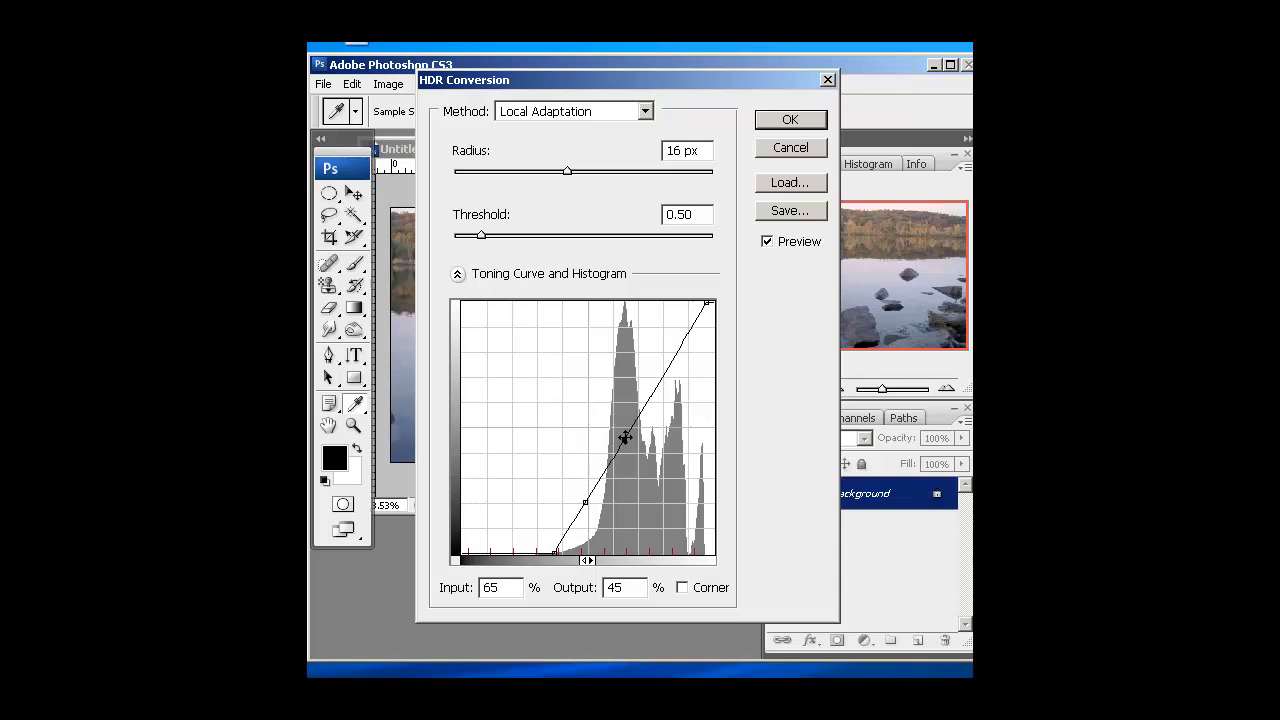
{"action": "left_click", "coordinate": [663, 374]}
{"action": "left_click_drag", "start_coordinate": [557, 77], "coordinate": [824, 75]}
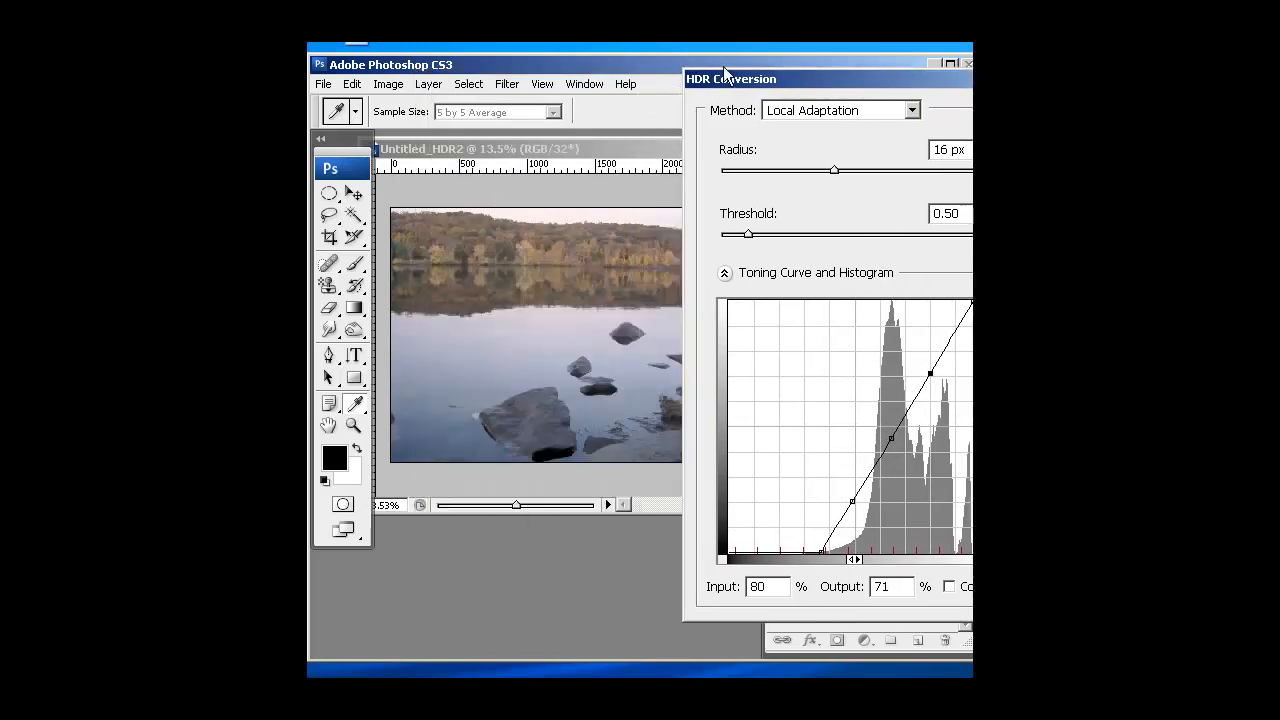
{"action": "left_click_drag", "start_coordinate": [639, 60], "coordinate": [563, 62]}
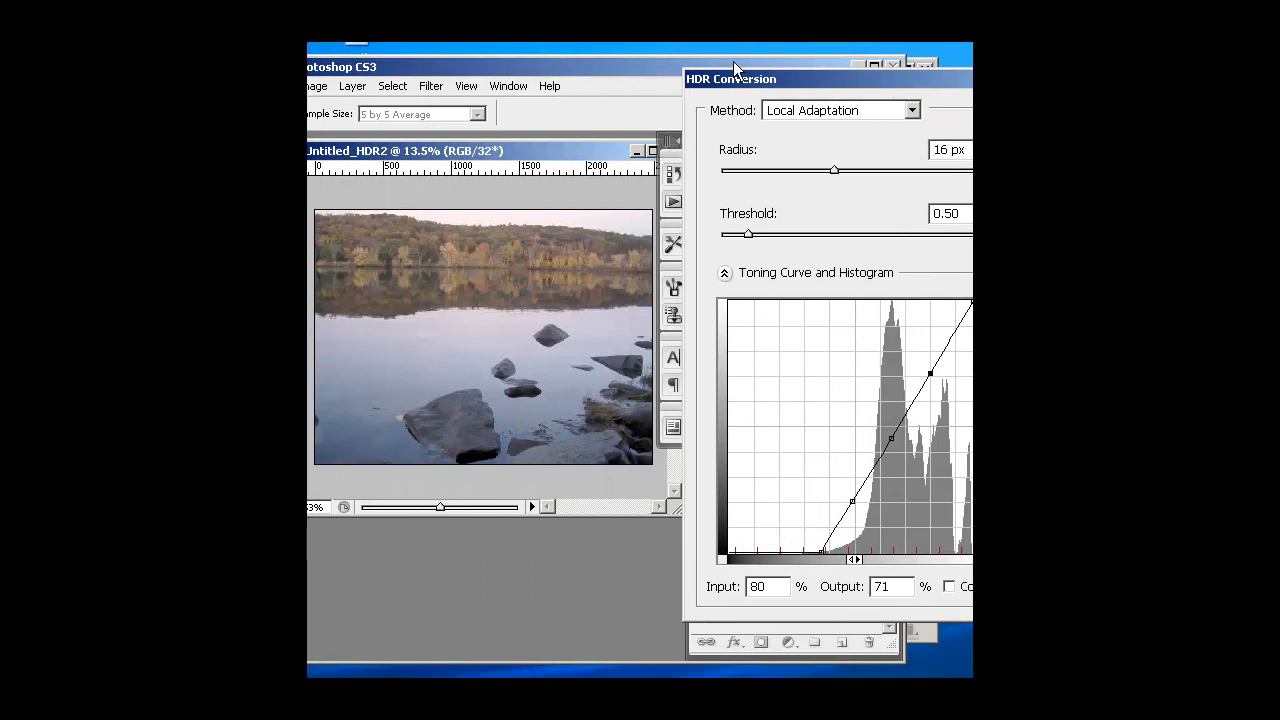
{"action": "left_click_drag", "start_coordinate": [804, 77], "coordinate": [773, 72]}
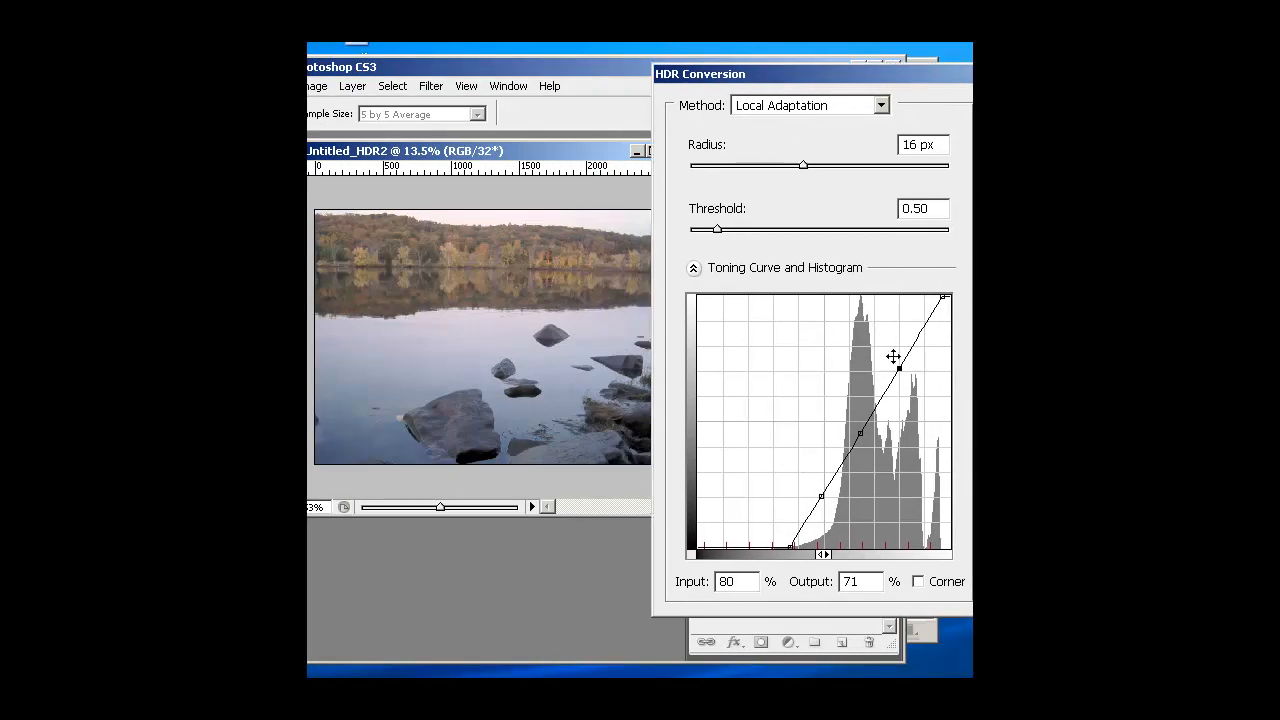
{"action": "mouse_move", "coordinate": [899, 369]}
{"action": "left_mouse_down"}
{"action": "mouse_move", "coordinate": [897, 329]}
{"action": "mouse_move", "coordinate": [892, 395]}
{"action": "mouse_move", "coordinate": [890, 362]}
{"action": "left_mouse_up"}
{"action": "left_click_drag", "start_coordinate": [819, 497], "coordinate": [823, 511]}
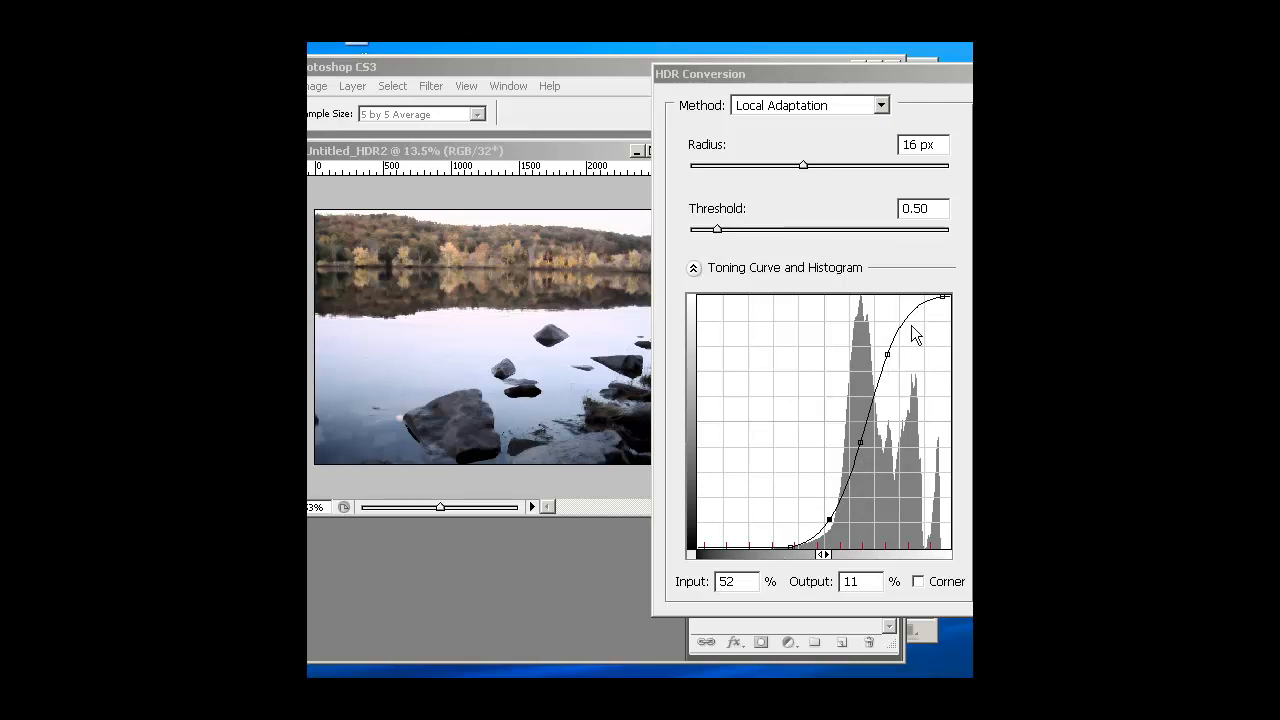
{"action": "left_click_drag", "start_coordinate": [904, 75], "coordinate": [719, 78]}
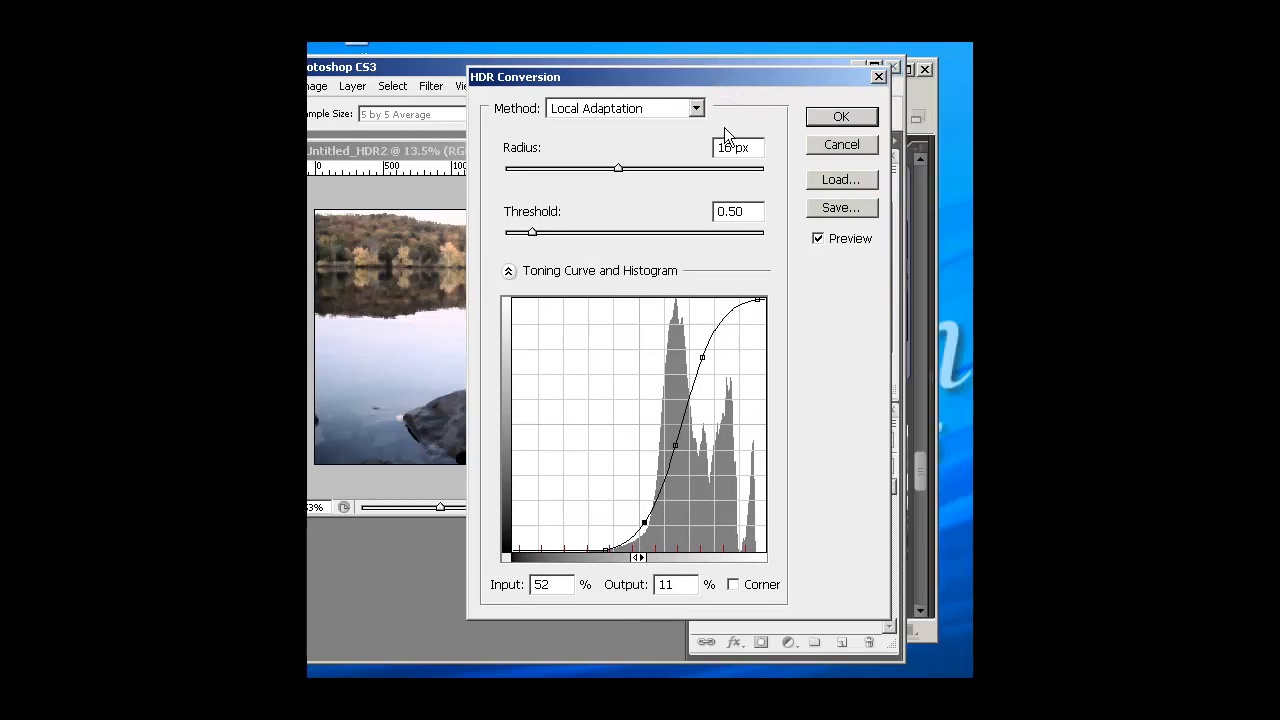
{"action": "left_click", "coordinate": [835, 116]}
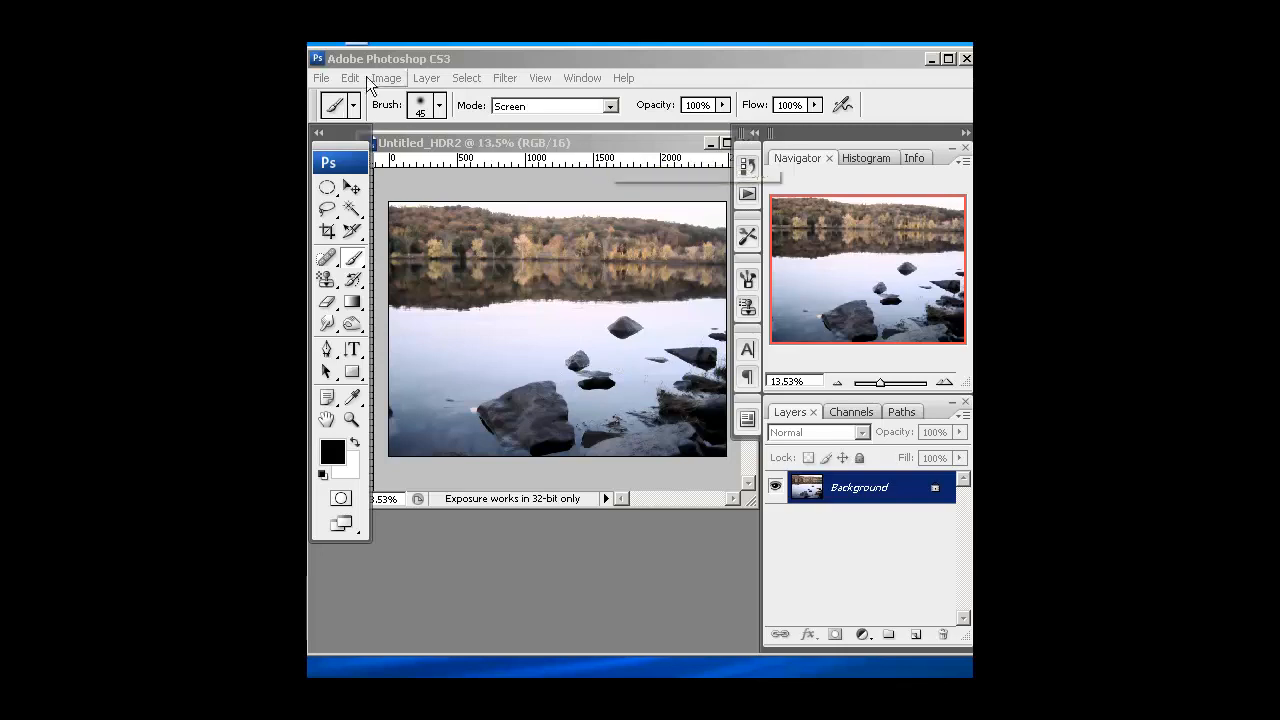
Save the converted image to the Desktop as Untitled_HDR2.tif in TIFF format, with no image compression and IBM PC byte order
{"action": "left_click_drag", "start_coordinate": [385, 57], "coordinate": [392, 57]}
{"action": "left_click", "coordinate": [328, 78]}
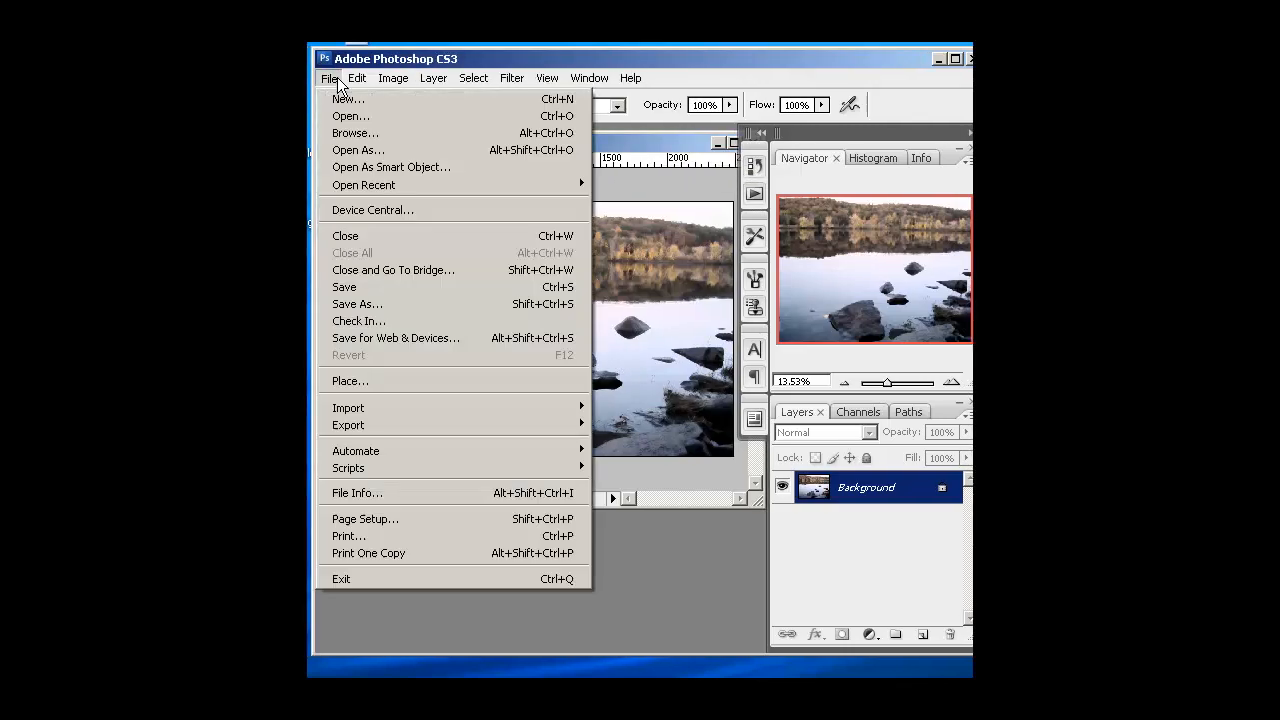
{"action": "left_click", "coordinate": [367, 304]}
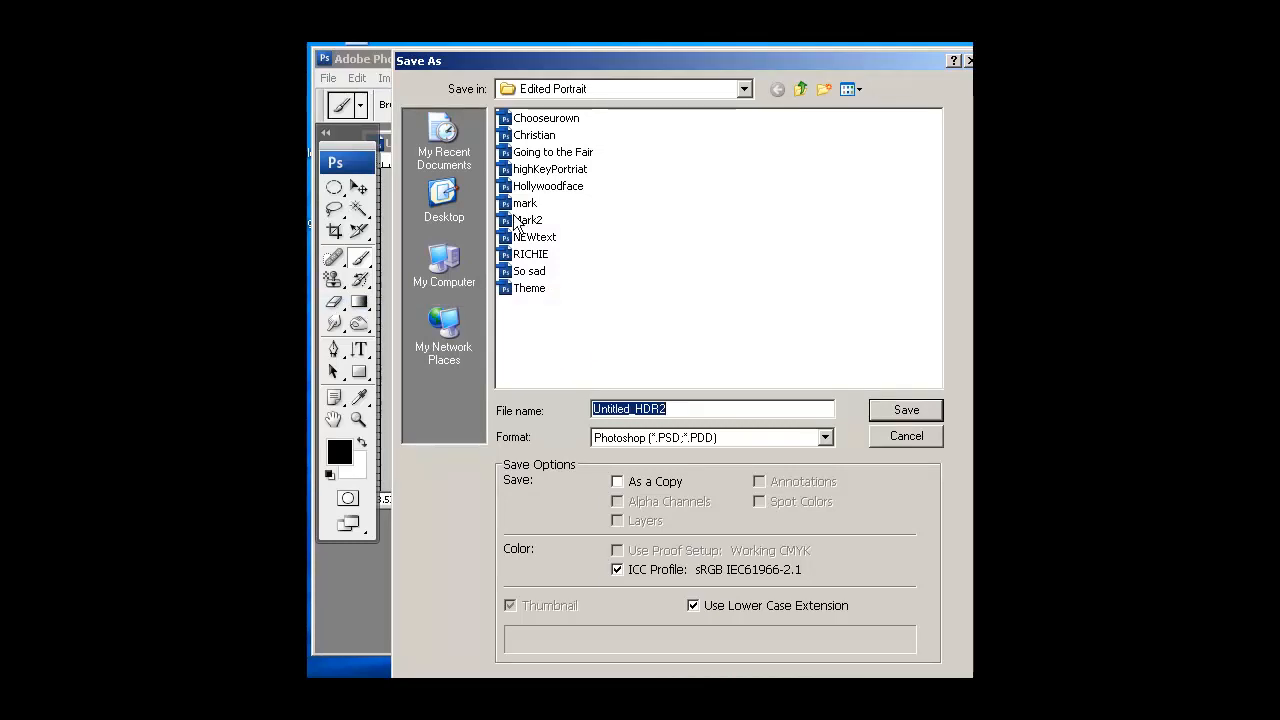
{"action": "left_click", "coordinate": [444, 200]}
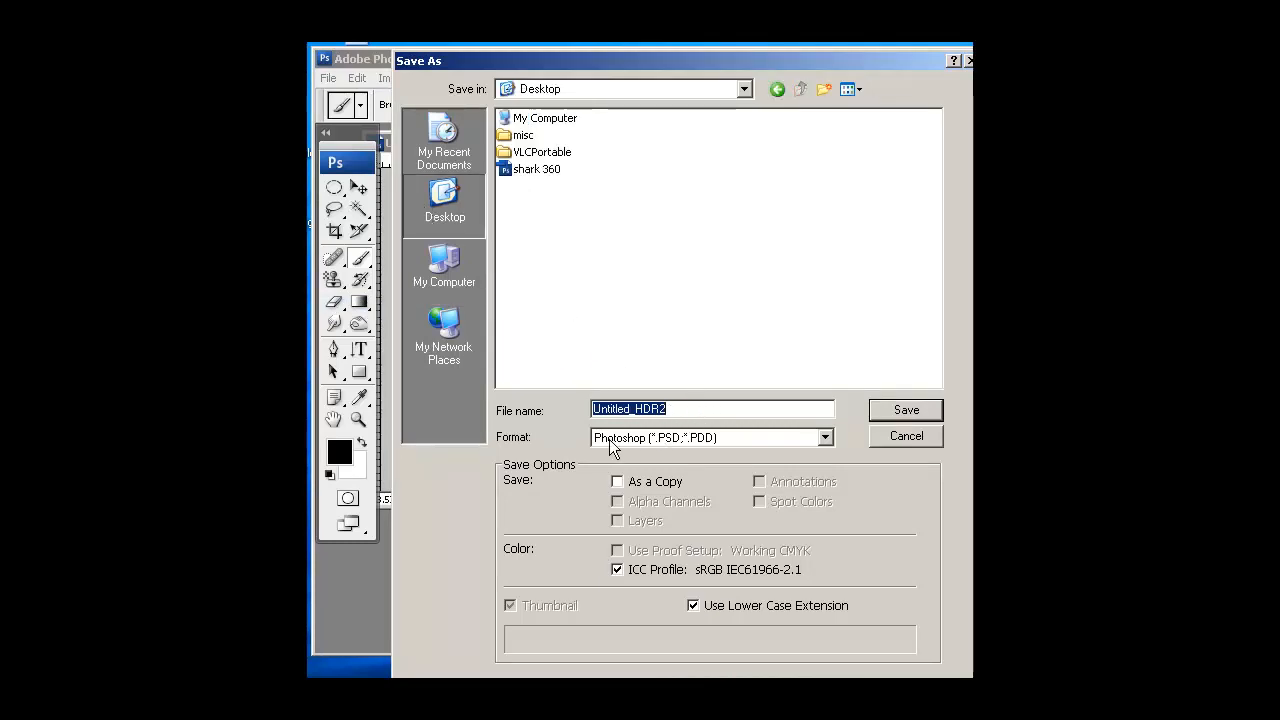
{"action": "left_click", "coordinate": [826, 440]}
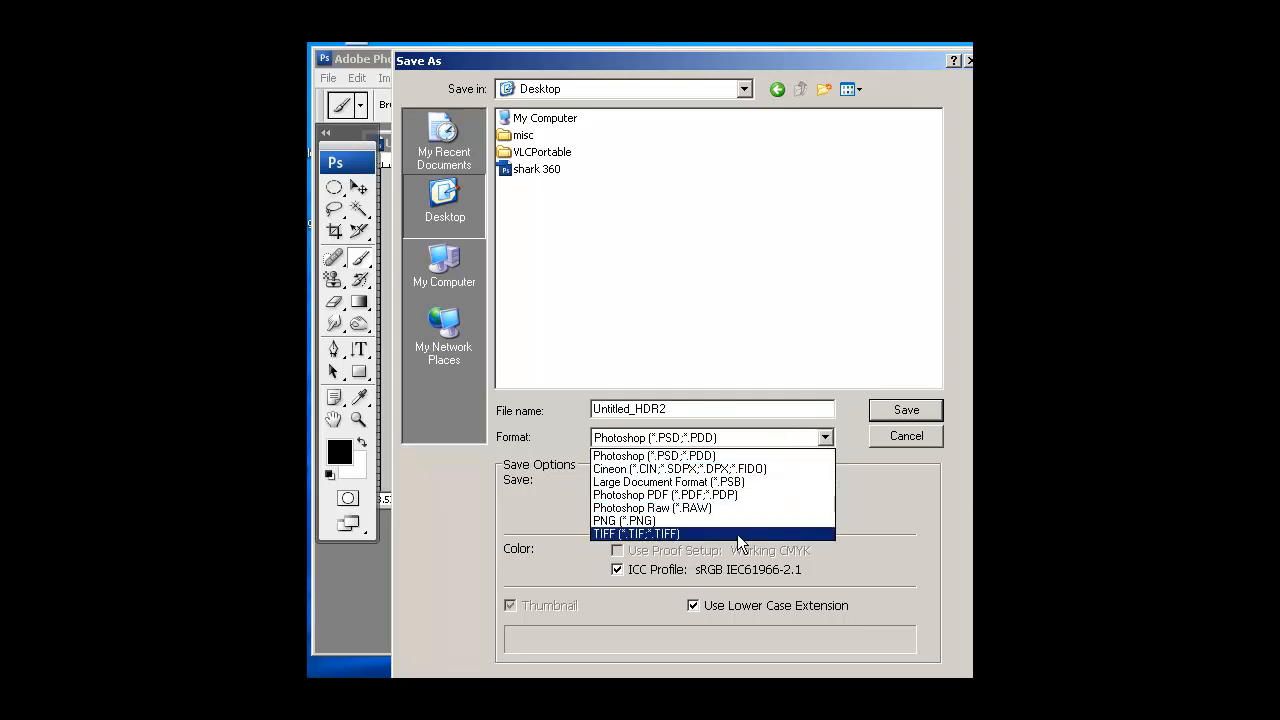
{"action": "left_click", "coordinate": [738, 541]}
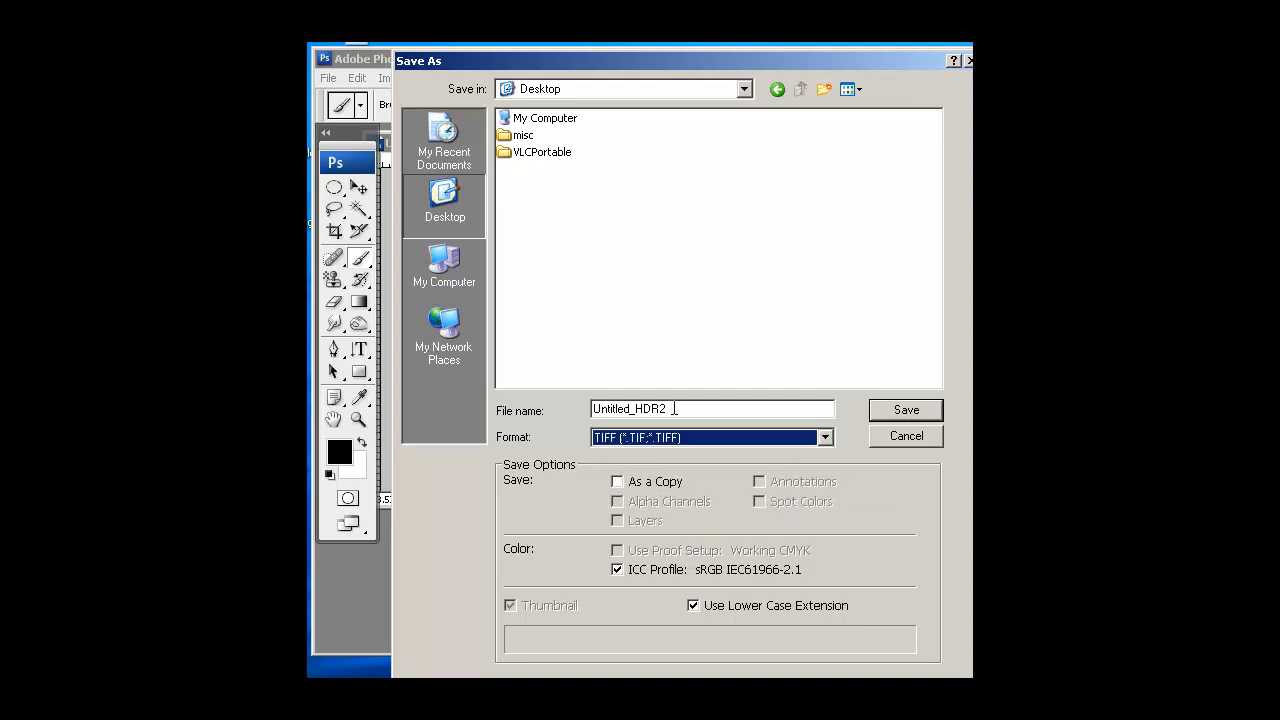
{"action": "left_click", "coordinate": [705, 413]}
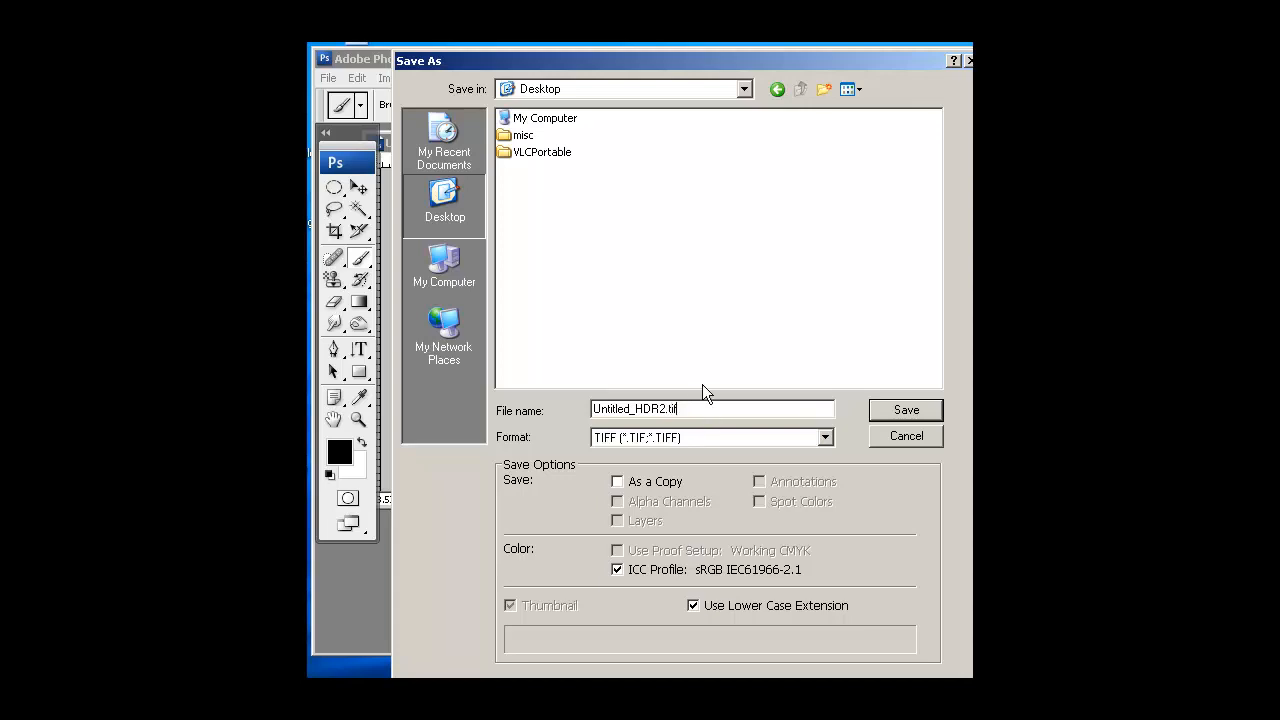
{"action": "left_click", "coordinate": [904, 411]}
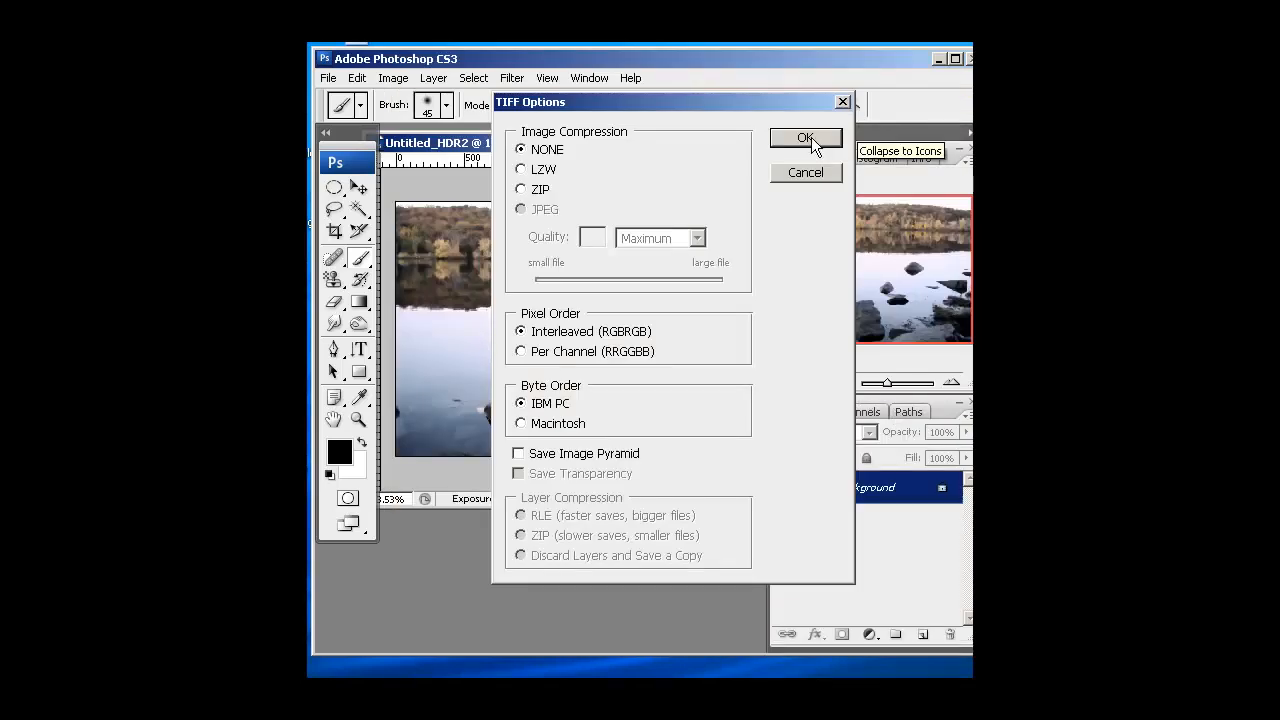
{"action": "left_click", "coordinate": [806, 140]}
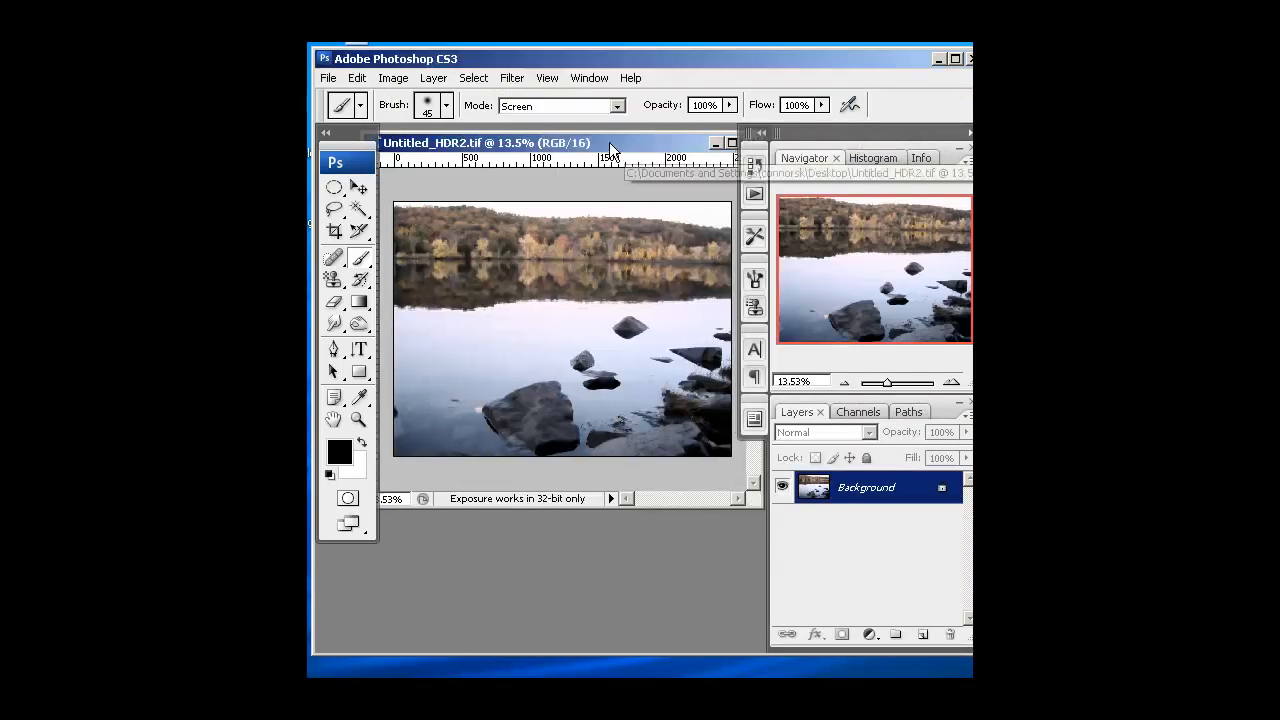
Close the saved HDR image and switch to the Bridge window with the photos
{"action": "left_click_drag", "start_coordinate": [656, 142], "coordinate": [594, 142]}
{"action": "left_click", "coordinate": [691, 143]}
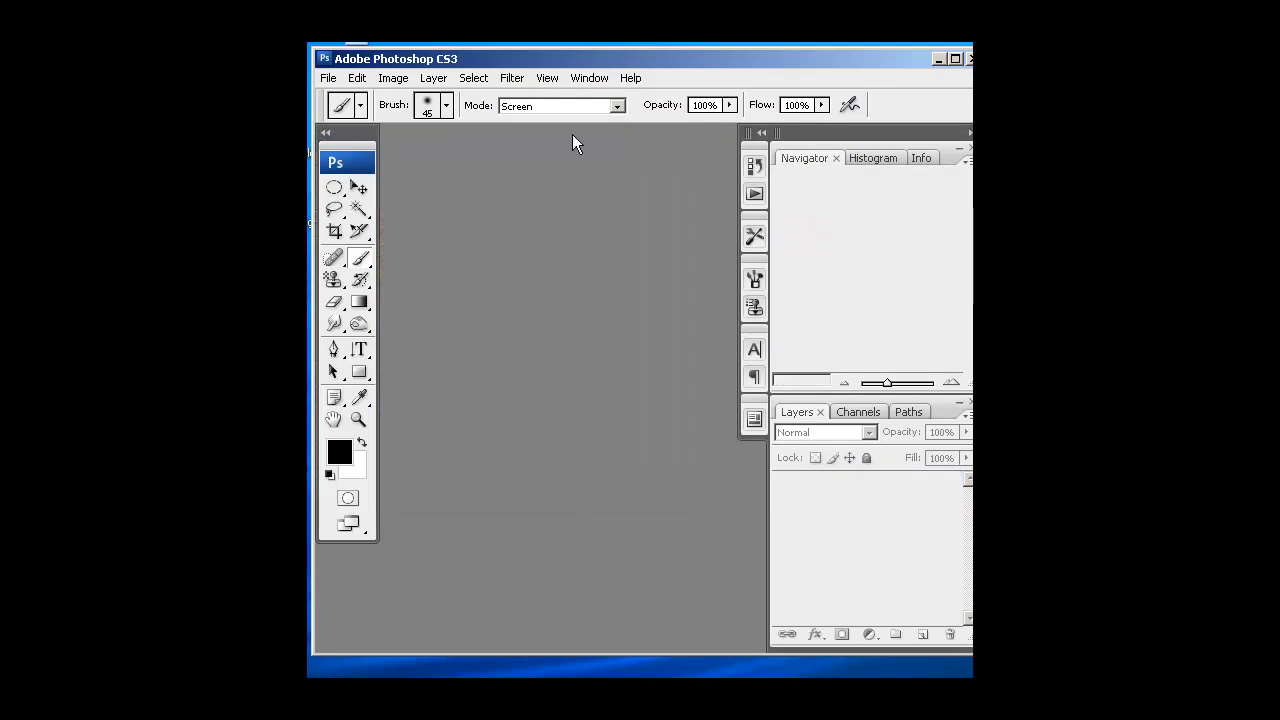
{"action": "left_click_drag", "start_coordinate": [549, 60], "coordinate": [553, 132]}
{"action": "left_click", "coordinate": [587, 68]}
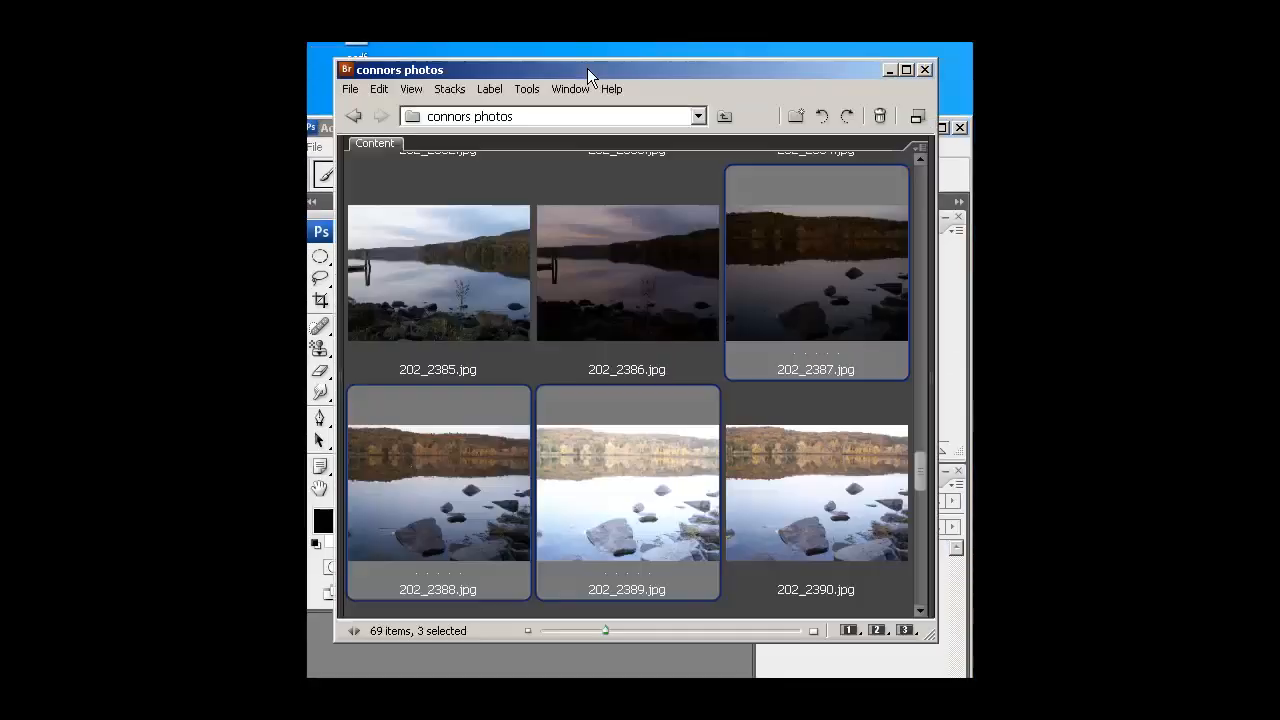
Browse to the Desktop folder, open Untitled_HDR2.tif in Camera Raw and show its Basic adjustments
{"action": "left_click_drag", "start_coordinate": [613, 69], "coordinate": [603, 69]}
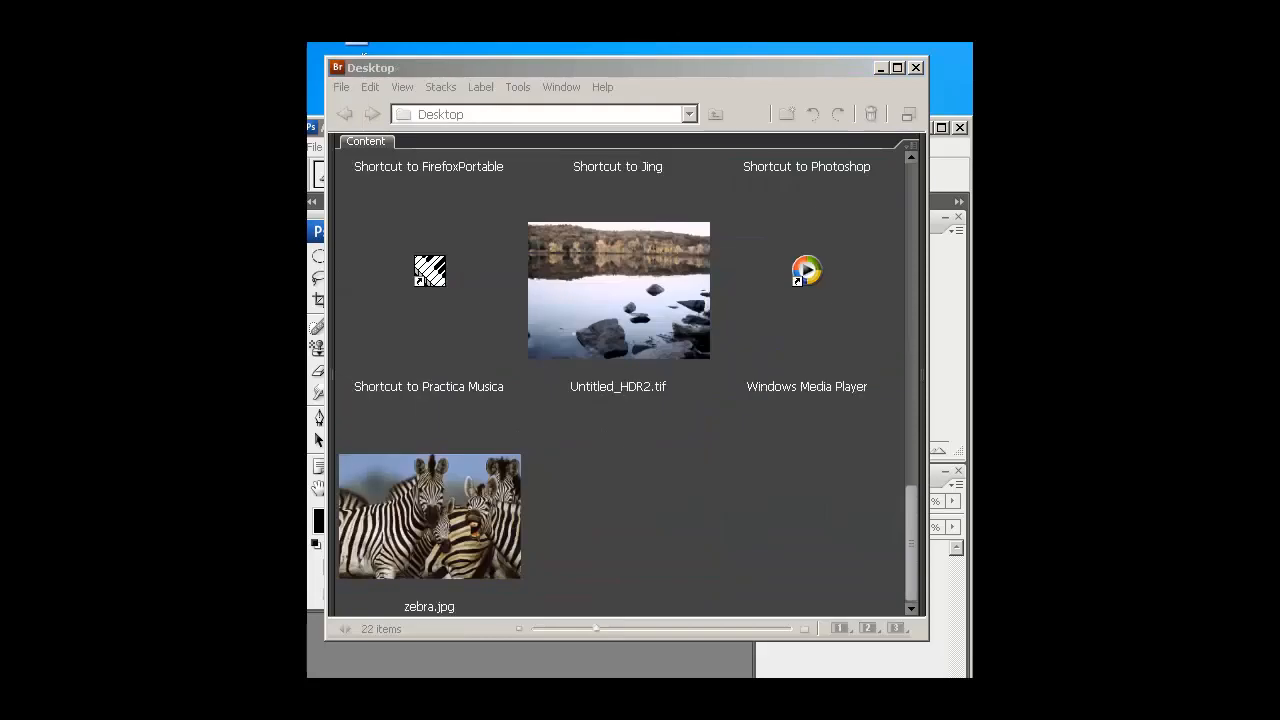
{"action": "right_click", "coordinate": [609, 297]}
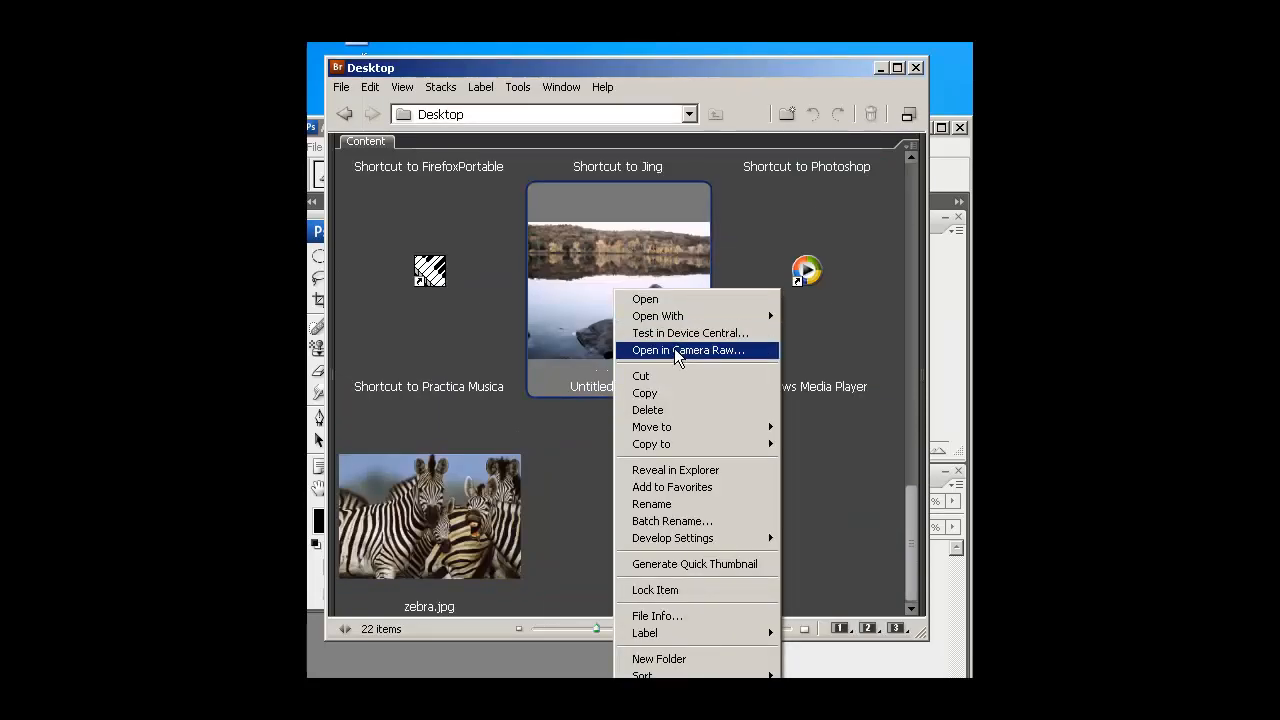
{"action": "left_click", "coordinate": [700, 352]}
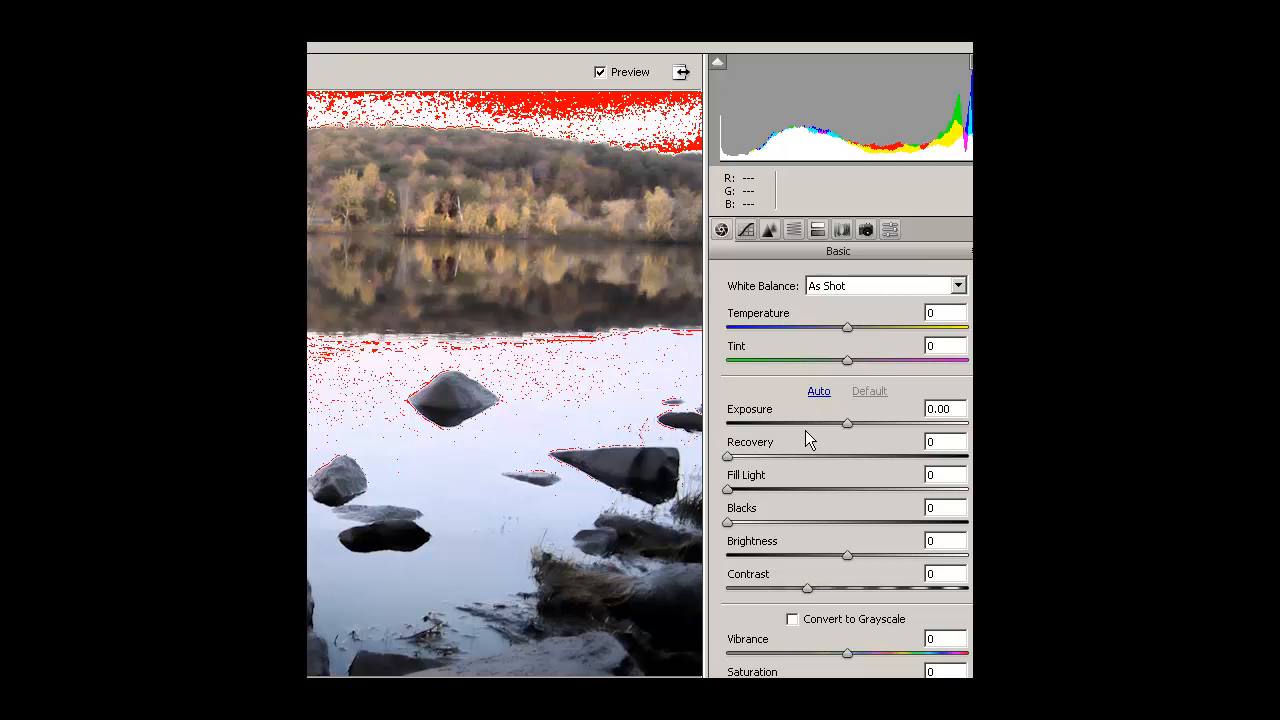
{"action": "left_click", "coordinate": [745, 229]}
{"action": "left_click", "coordinate": [721, 229]}
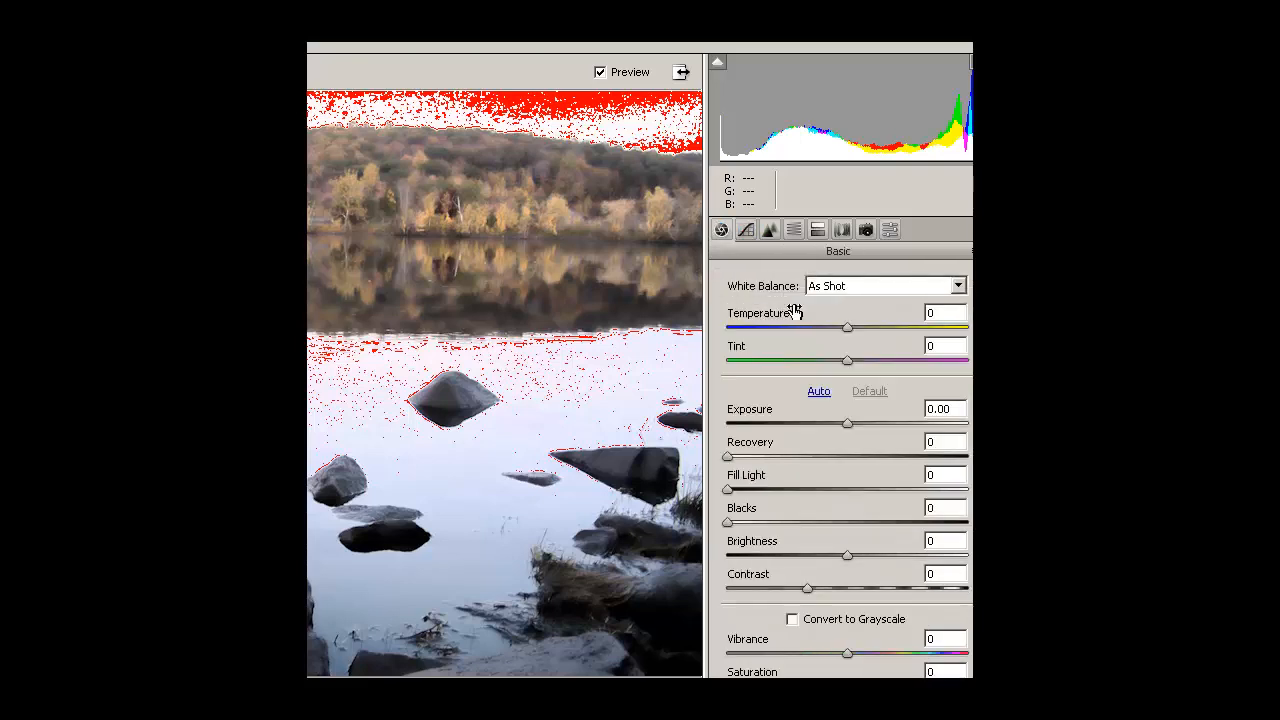